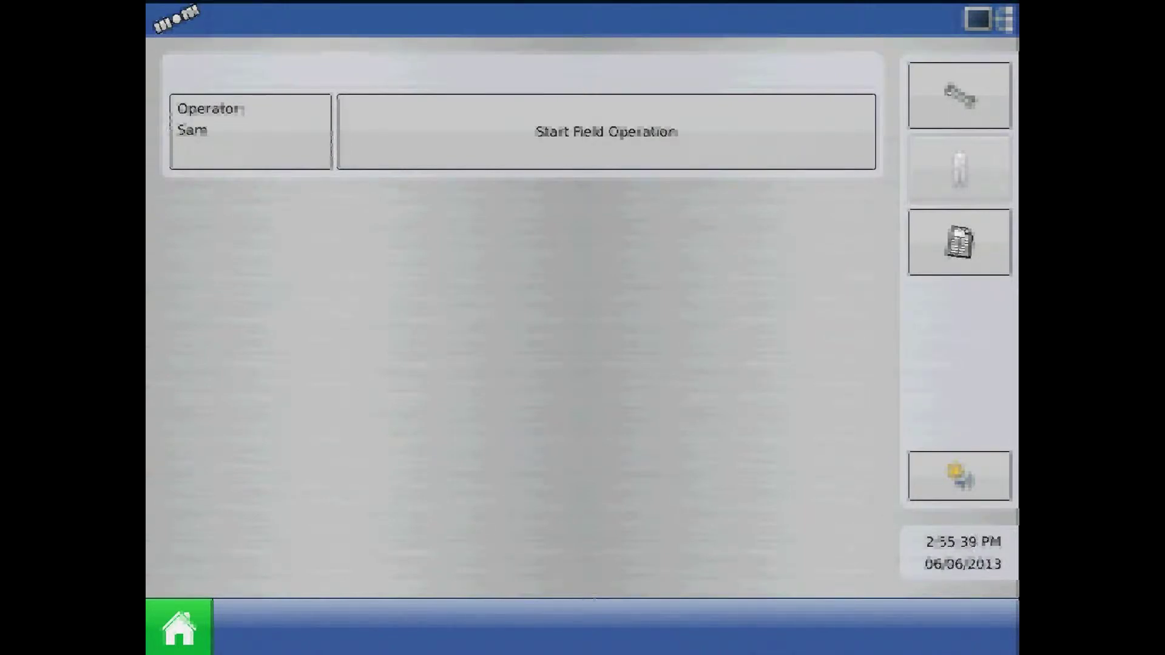
Start a new mix/blend product in the configuration setup and choose Tank Mix as its type.
left_click(959, 95)
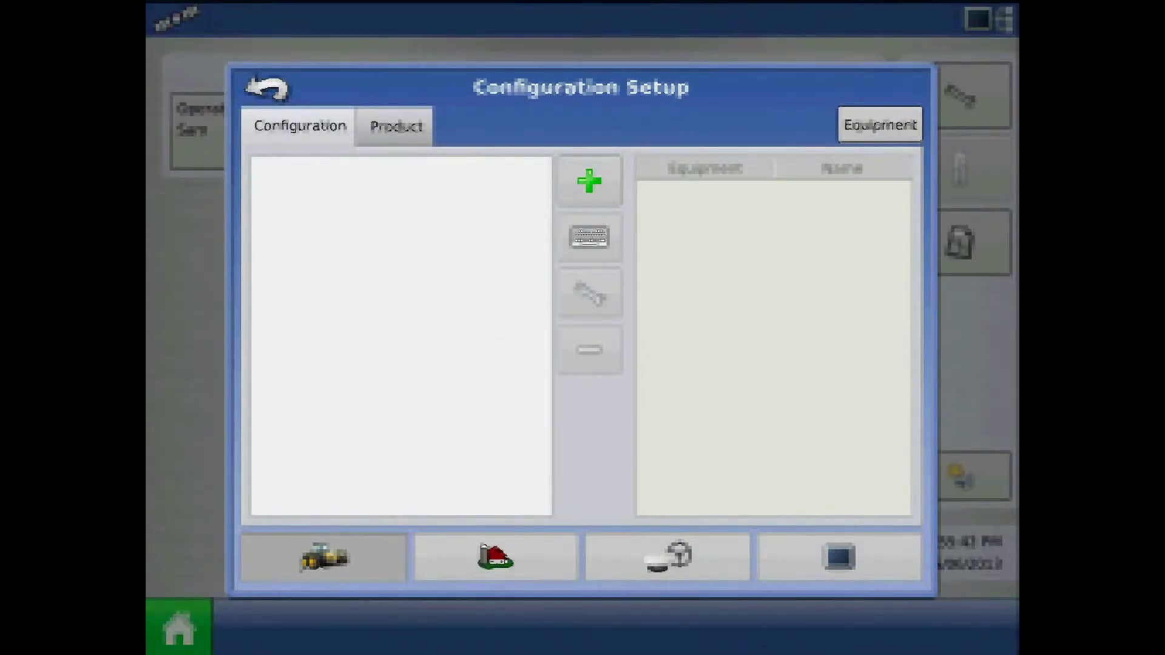
left_click(395, 126)
left_click(589, 181)
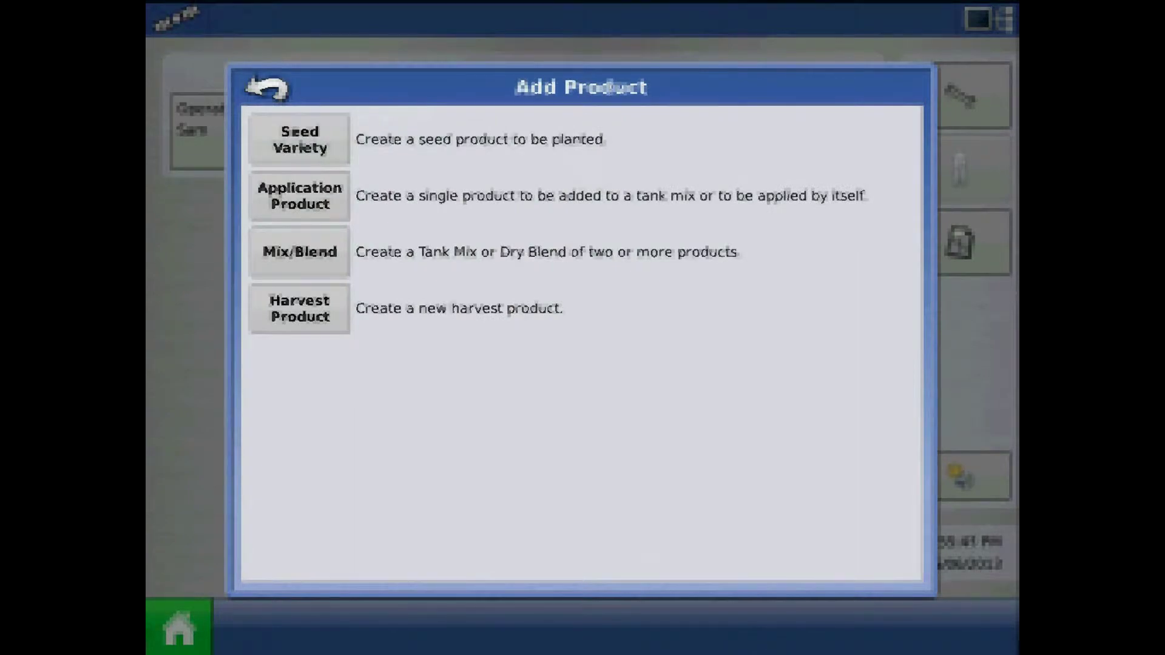
left_click(300, 252)
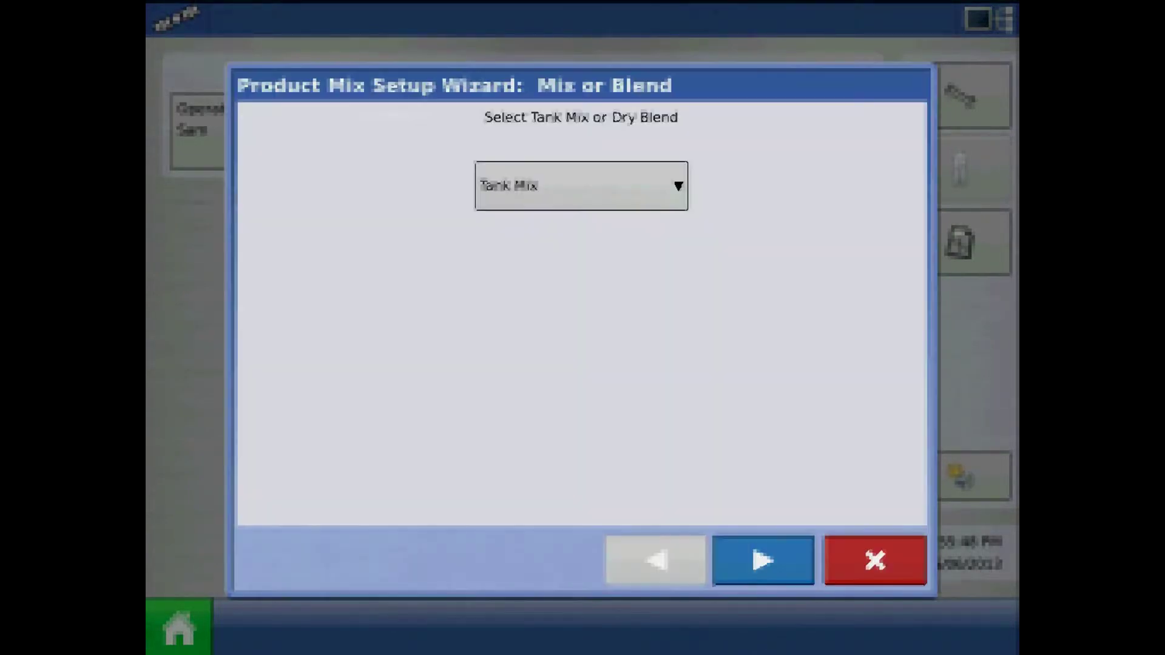
left_click(581, 185)
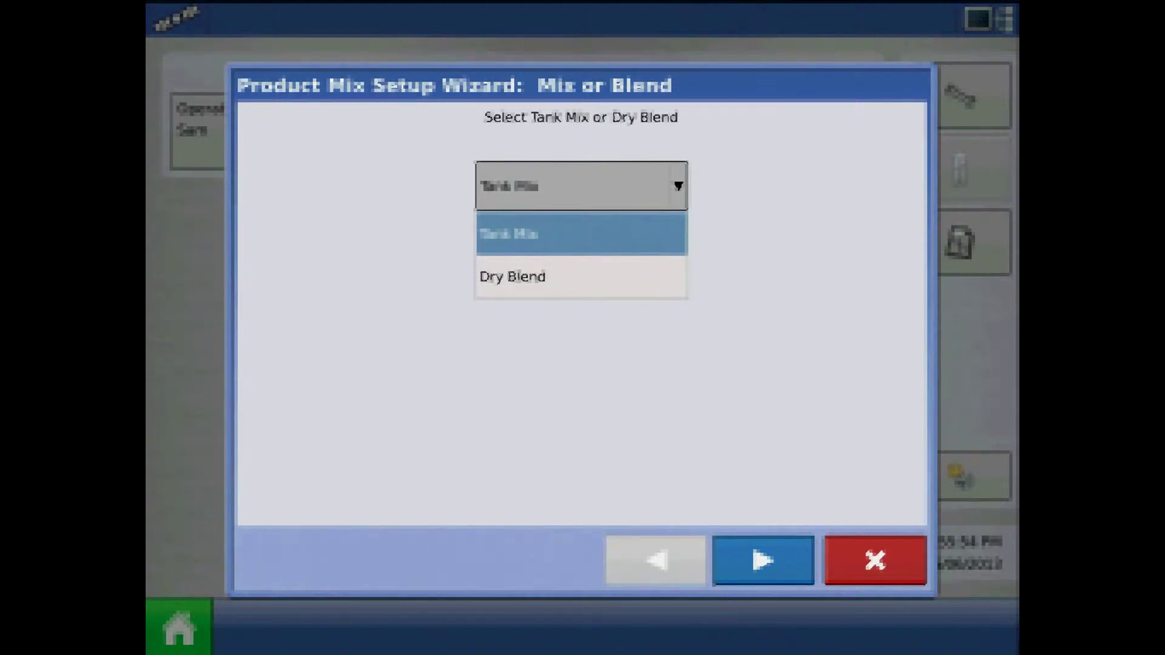
left_click(581, 235)
left_click(762, 560)
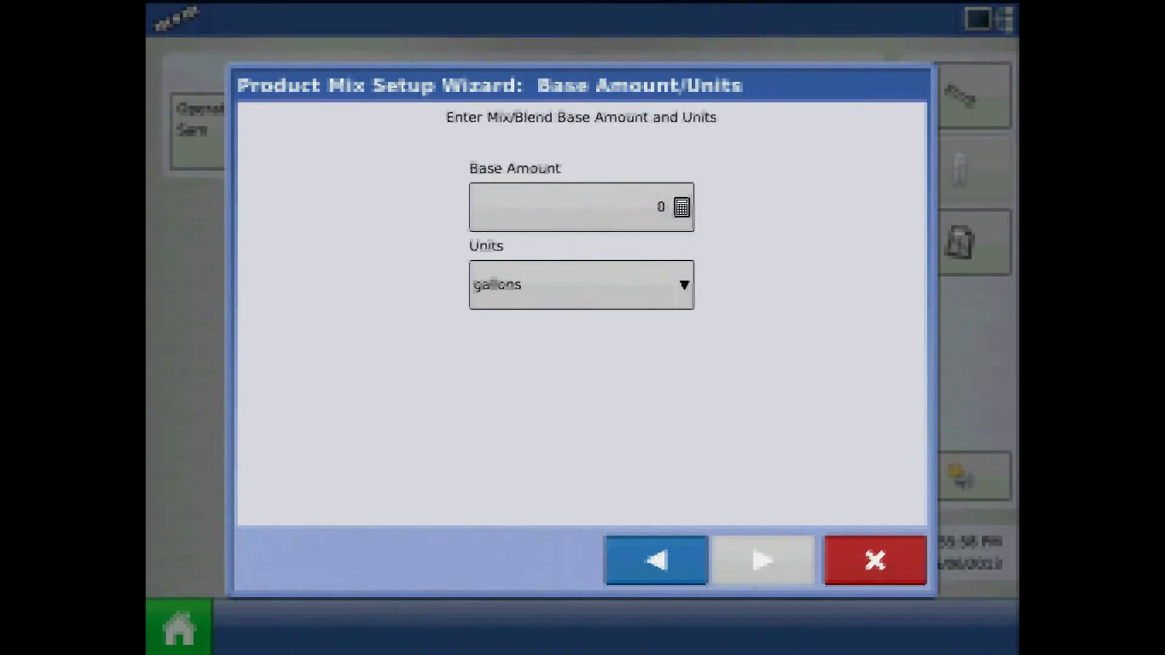
Set the tank mix's base amount to 100 gallons and choose Water as the carrier.
left_click(581, 207)
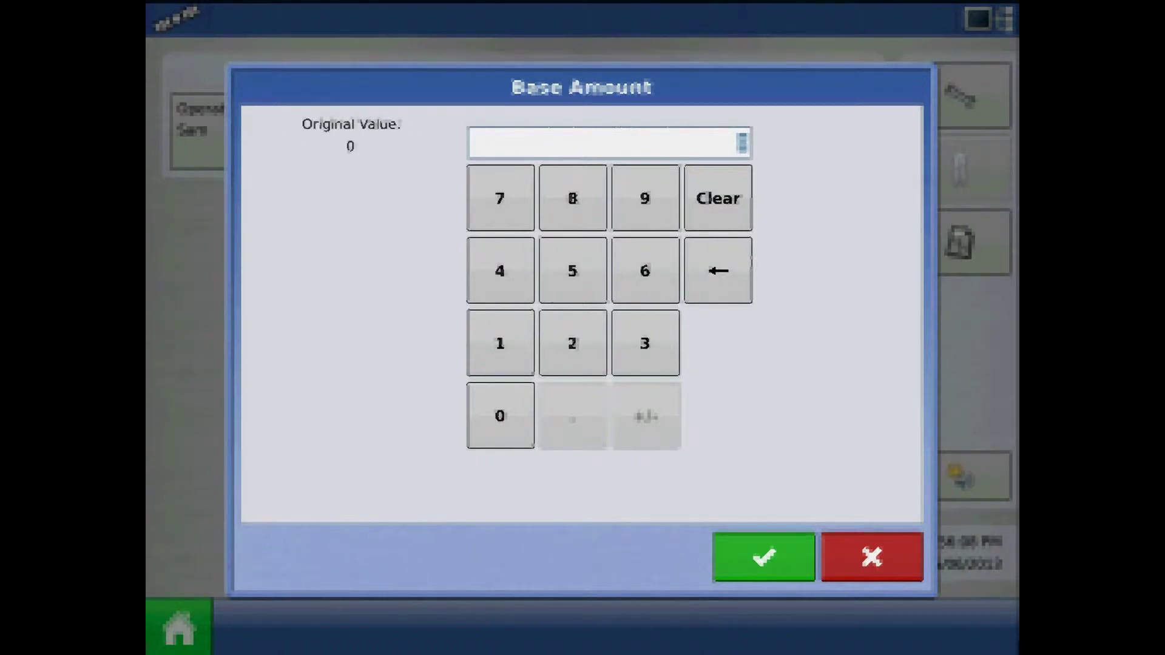
type("100")
key("Return")
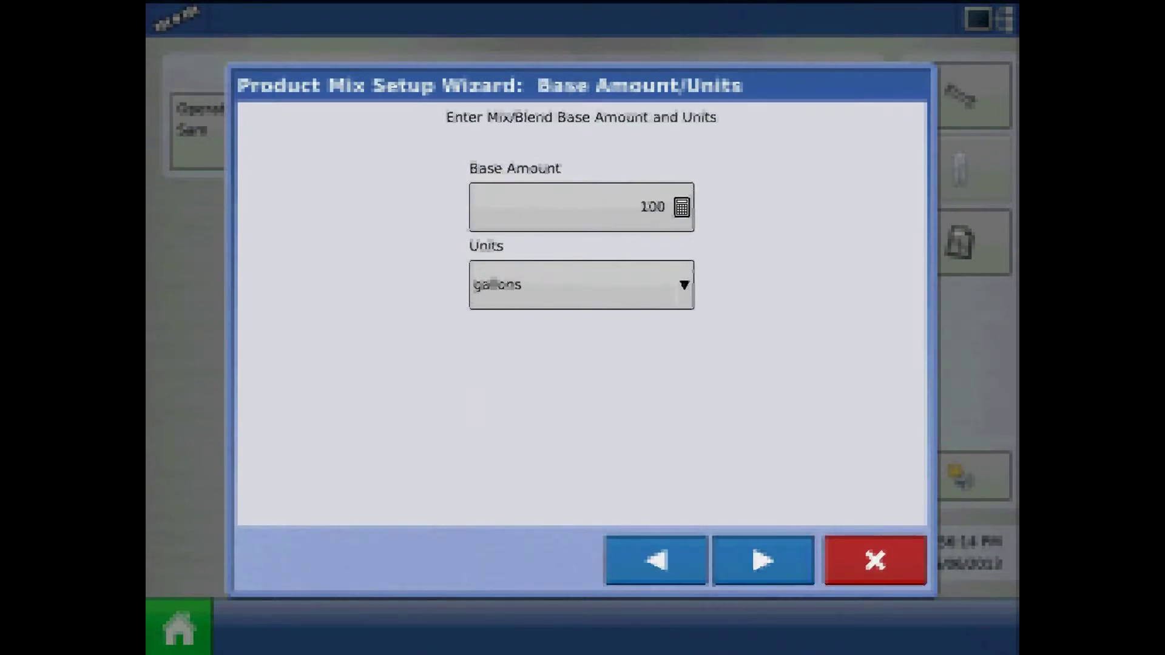
key("Return")
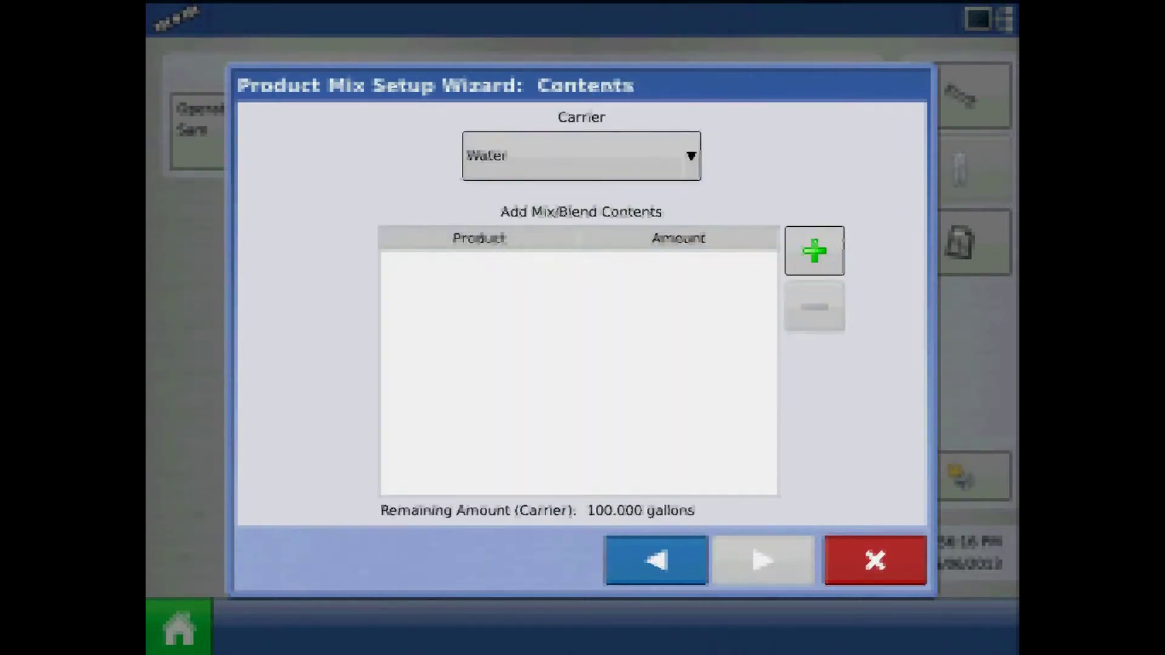
key("space")
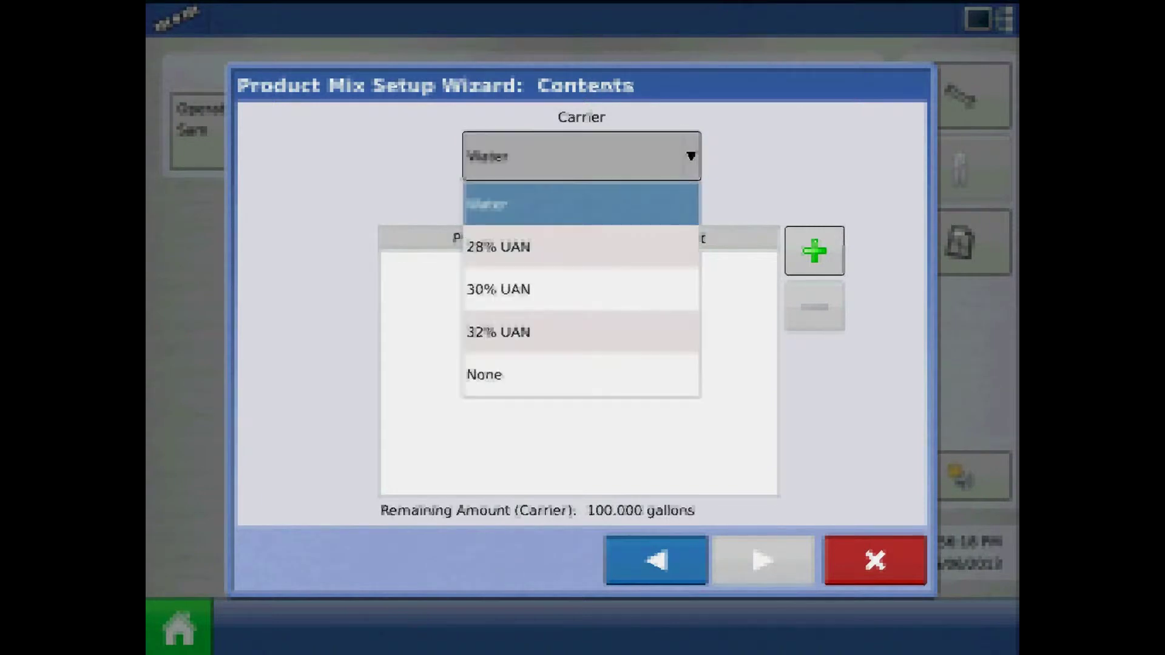
key("Return")
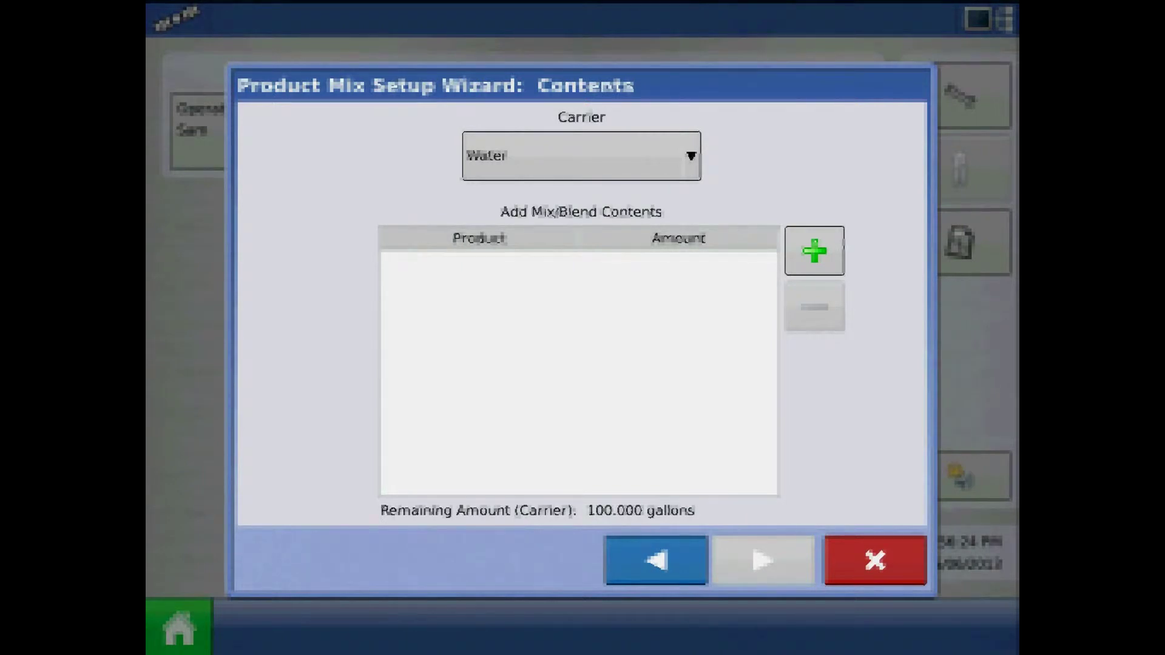
Create a new product for the mix contents with product type Herbicide and units of ounces(fluid).
key("Return")
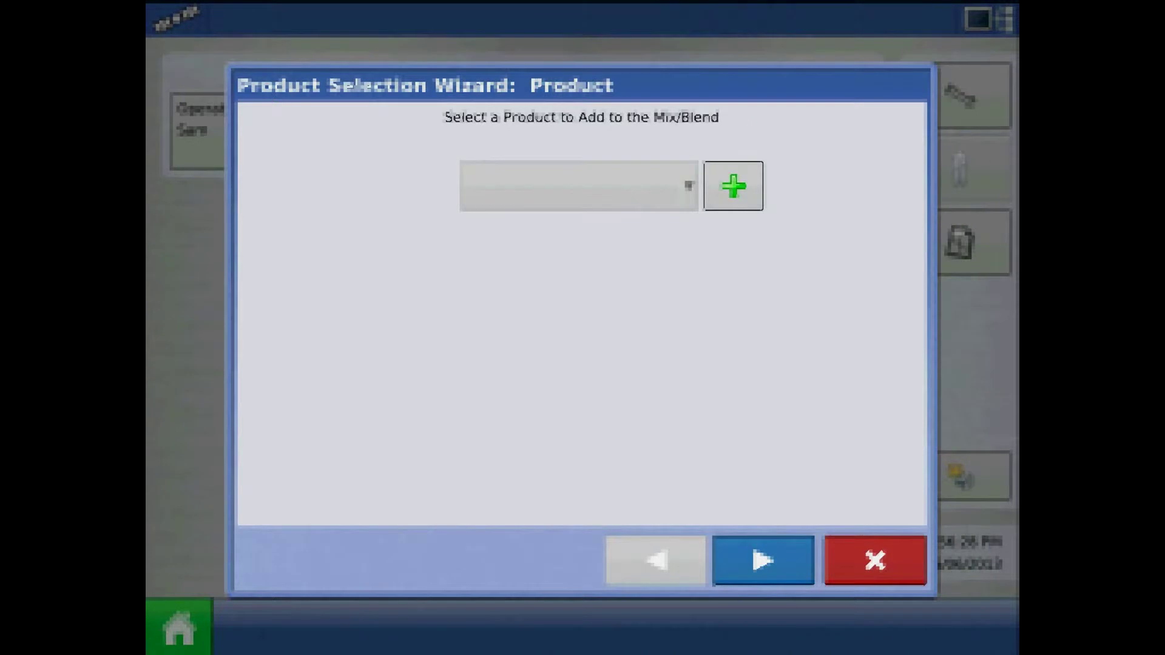
key("Return")
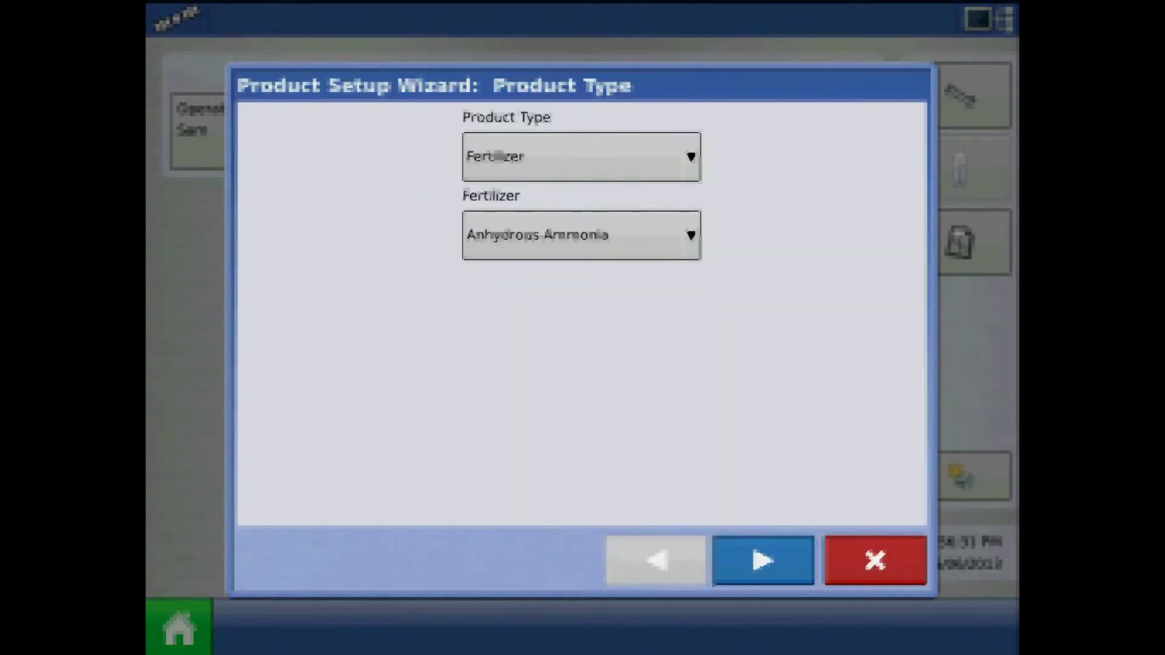
left_click(580, 157)
left_click(580, 247)
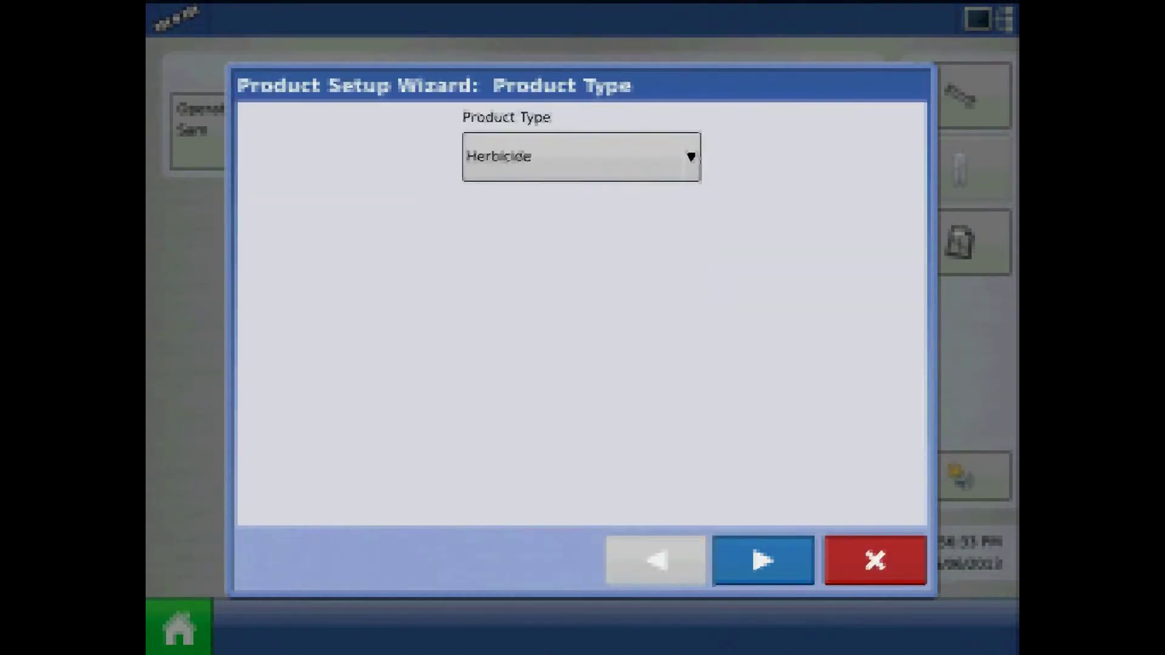
left_click(763, 560)
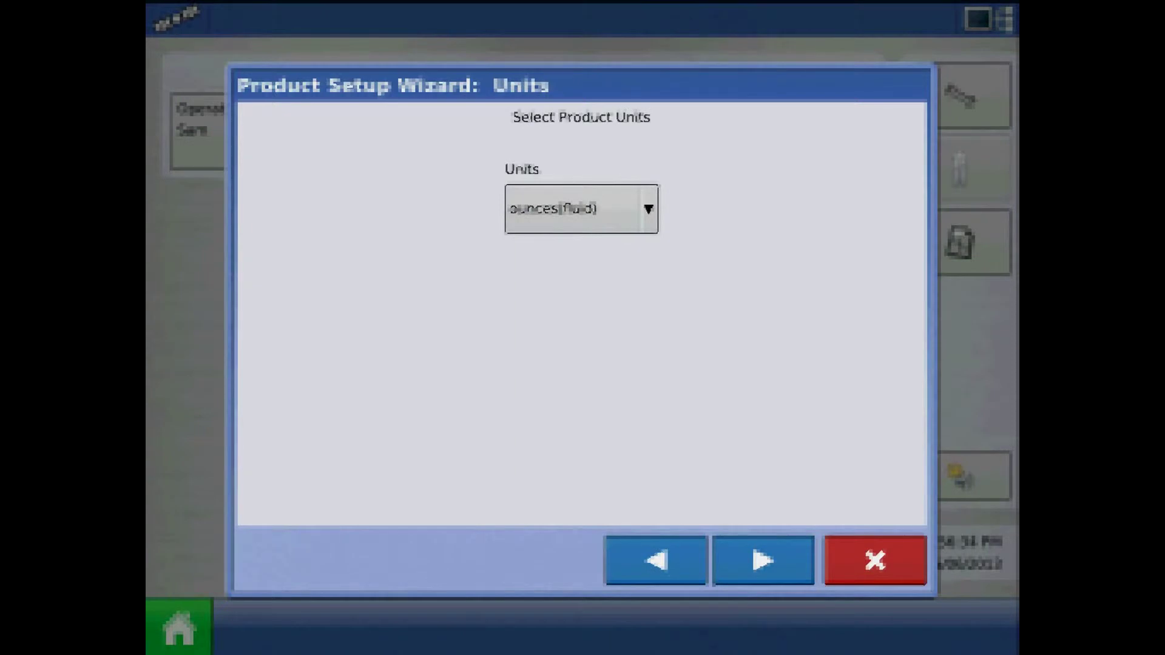
left_click(581, 208)
left_click(581, 257)
left_click(762, 559)
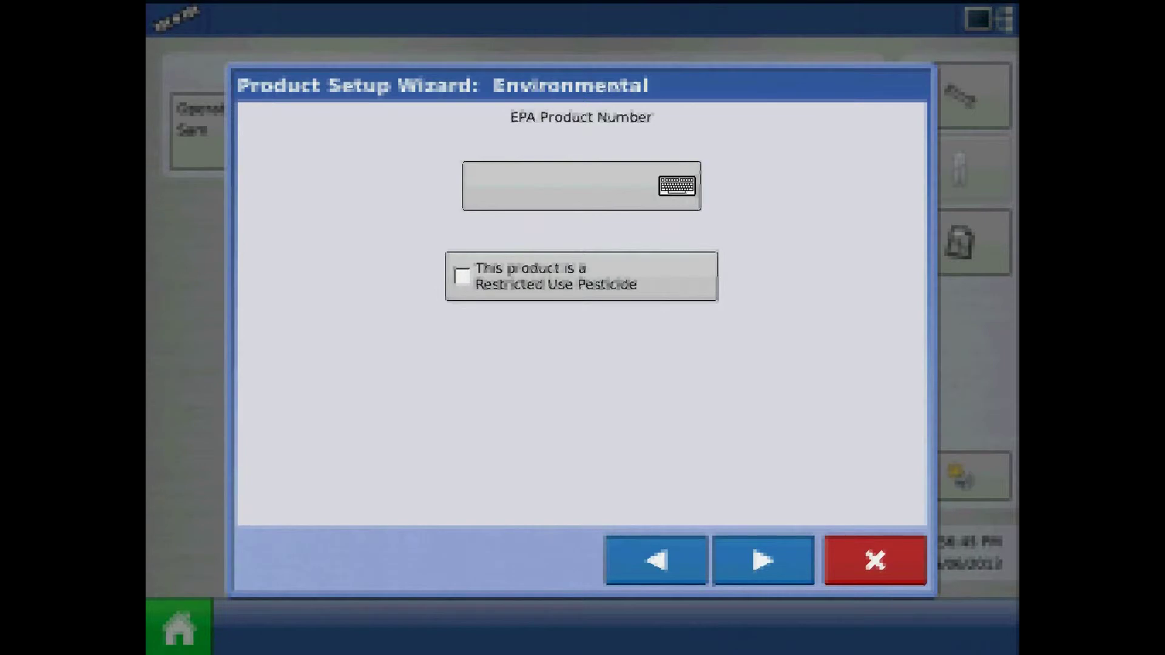
Leave the environmental details blank, name the new herbicide Glyphosate, and finish its setup.
left_click(762, 560)
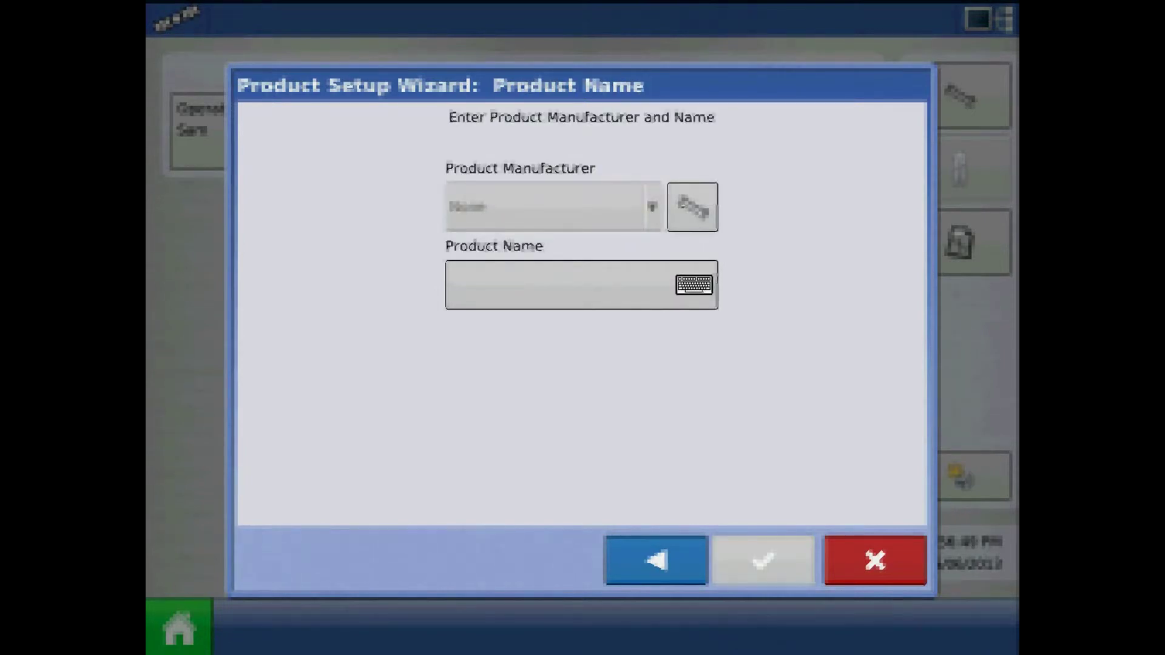
left_click(580, 285)
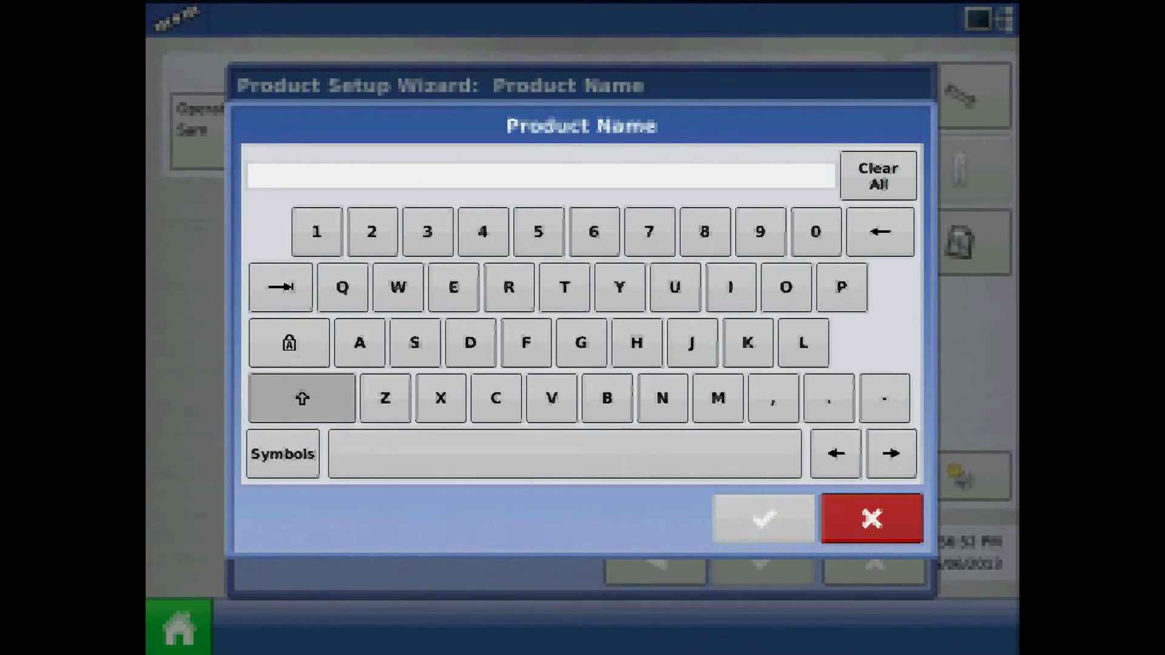
type("Gly")
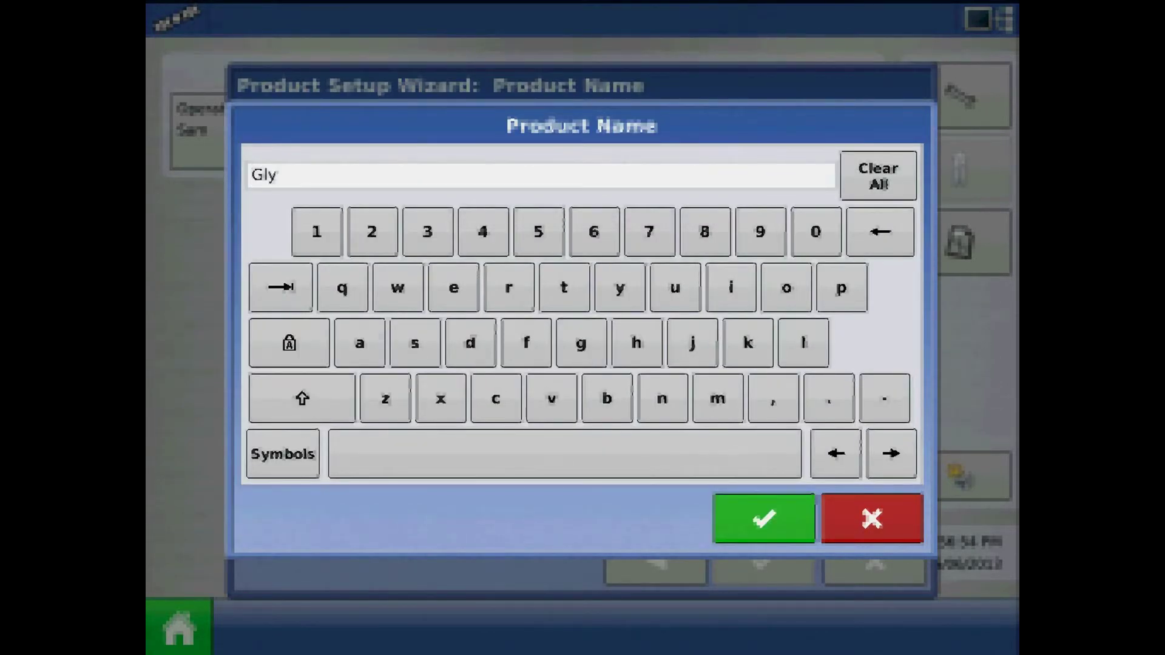
type("phosate")
key("Return")
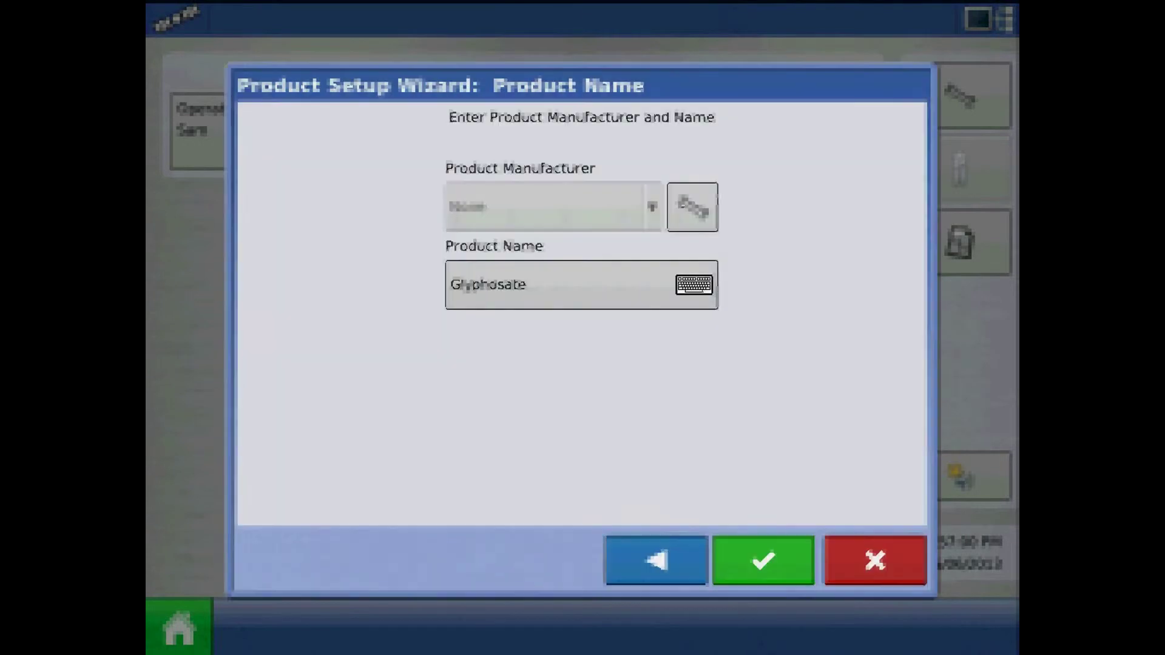
key("Return")
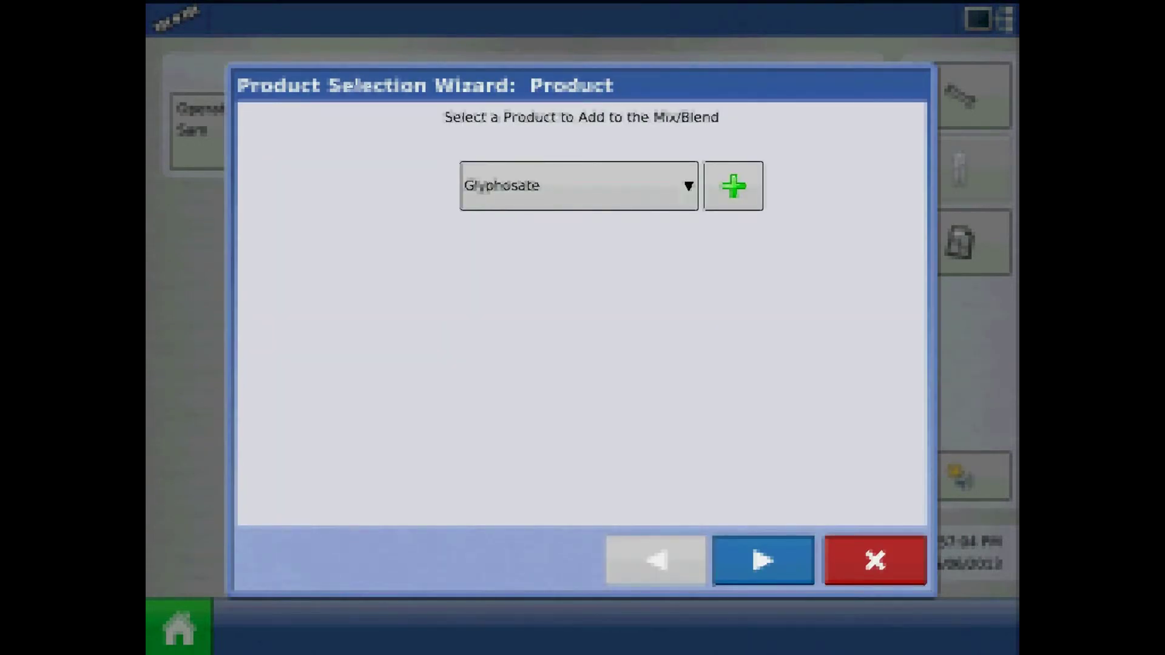
Add Glyphosate to the tank mix with a product amount of 280 fl oz.
key("Return")
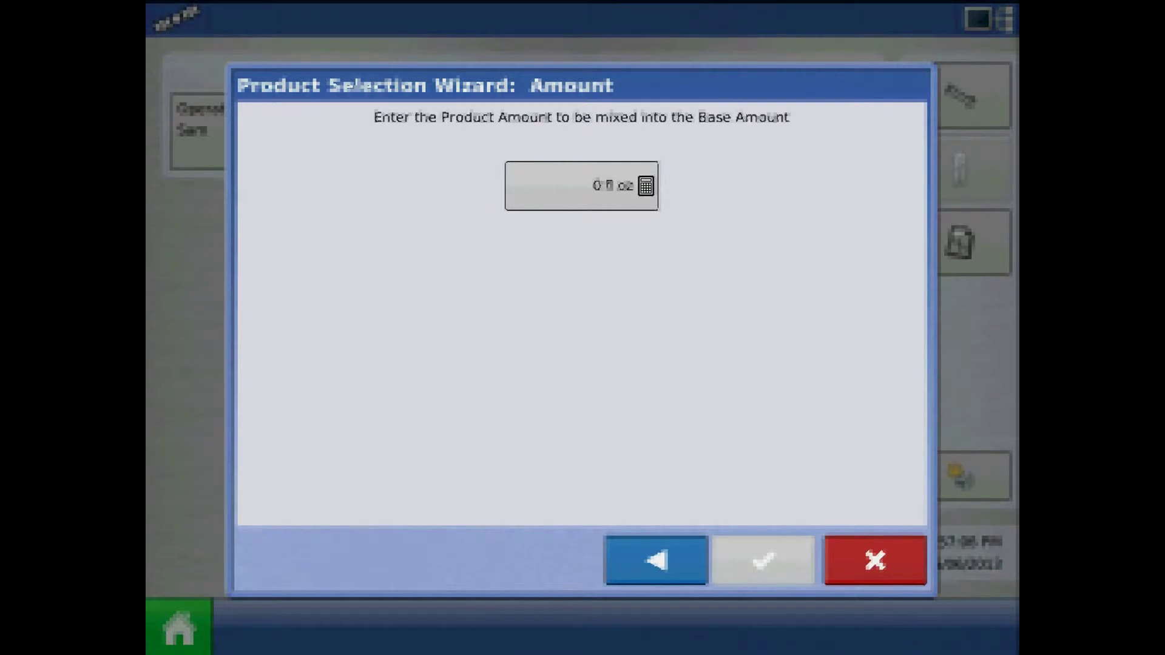
left_click(581, 185)
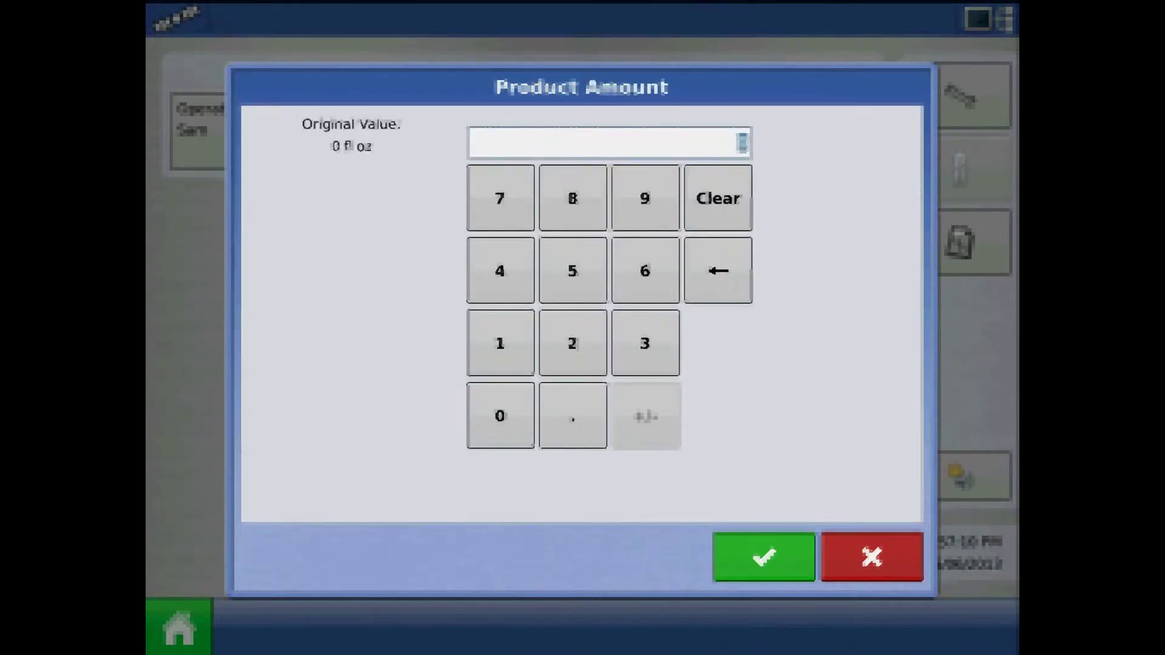
type("280")
key("Return")
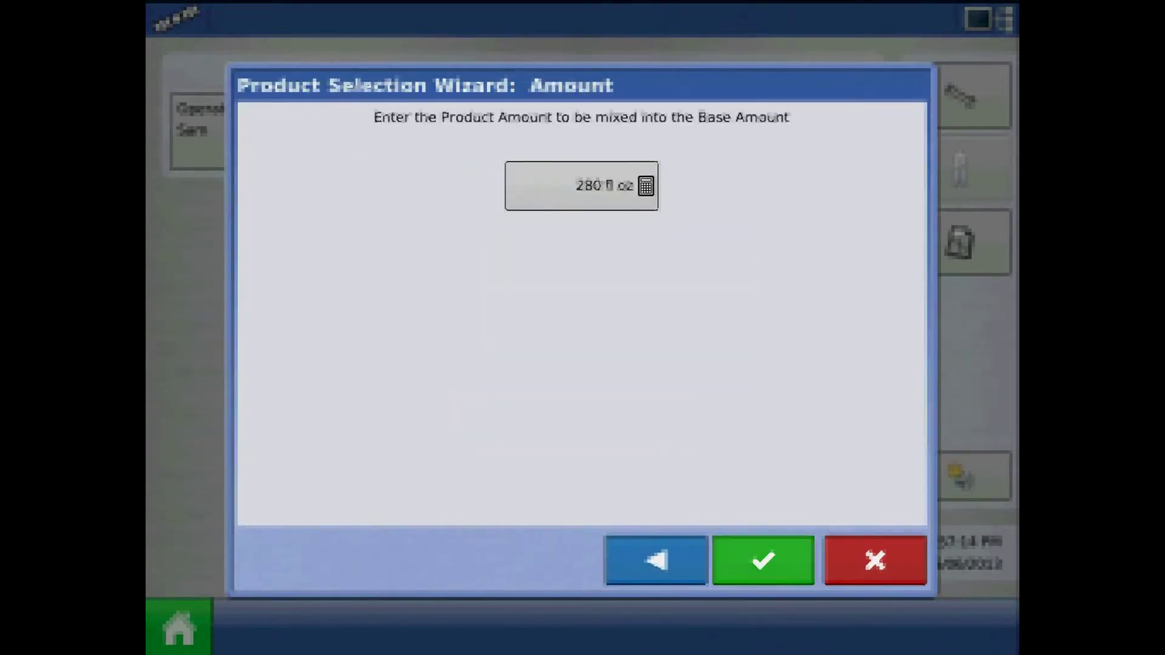
key("Return")
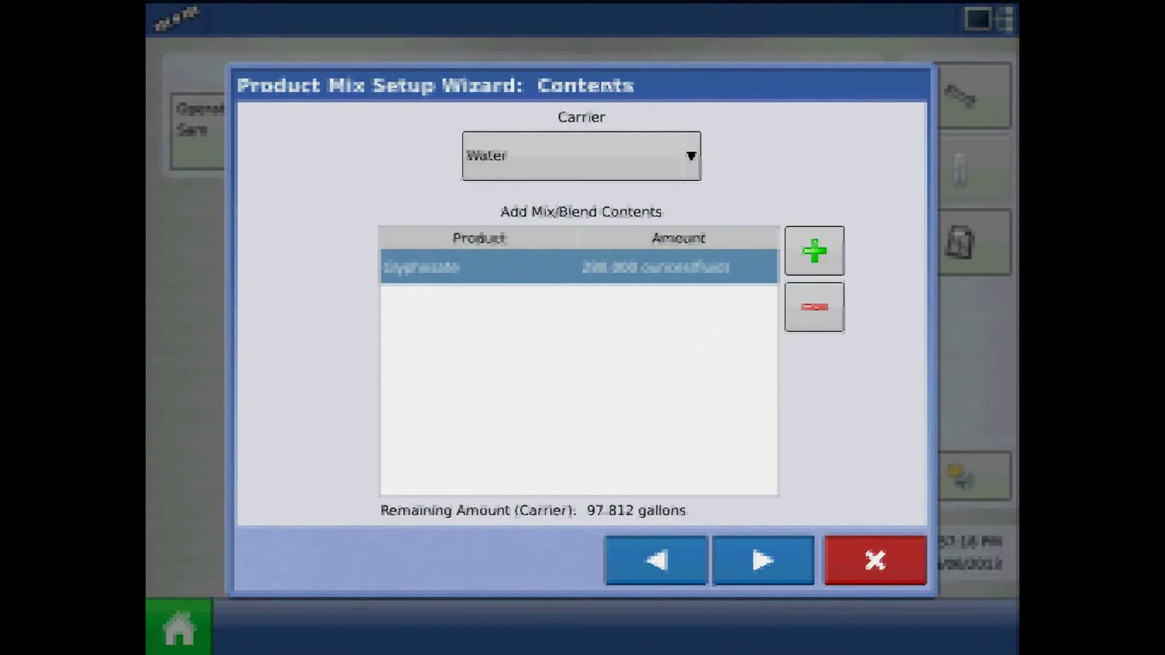
Create a second product for the mix contents with product type Herbicide and units of pints.
left_click(814, 250)
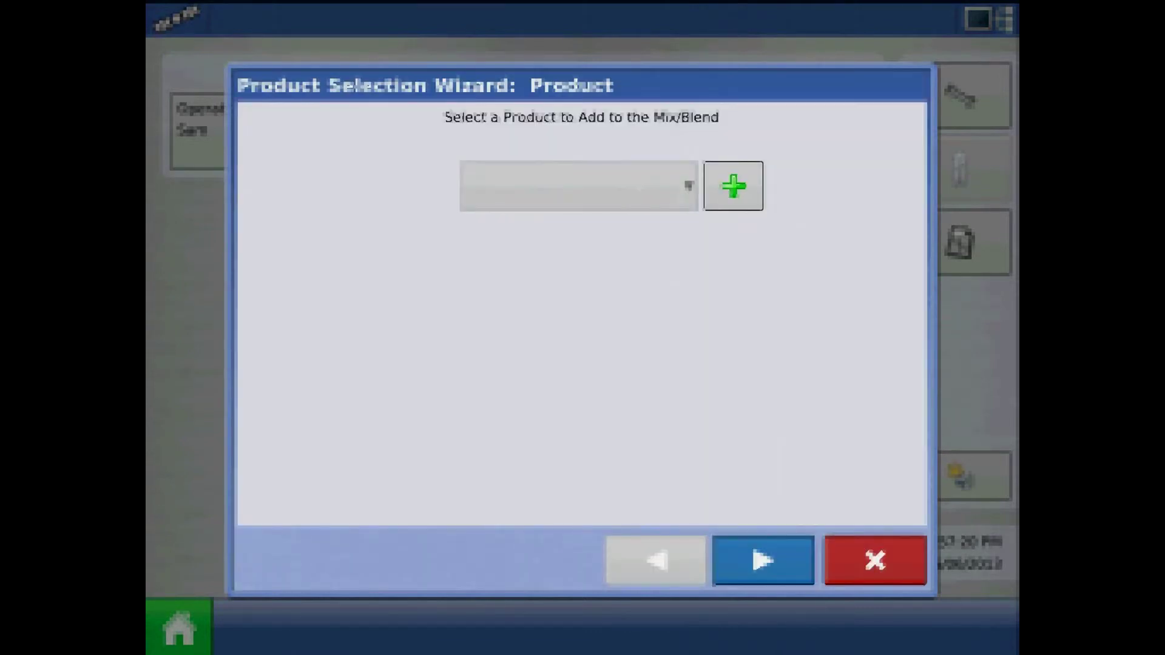
left_click(733, 186)
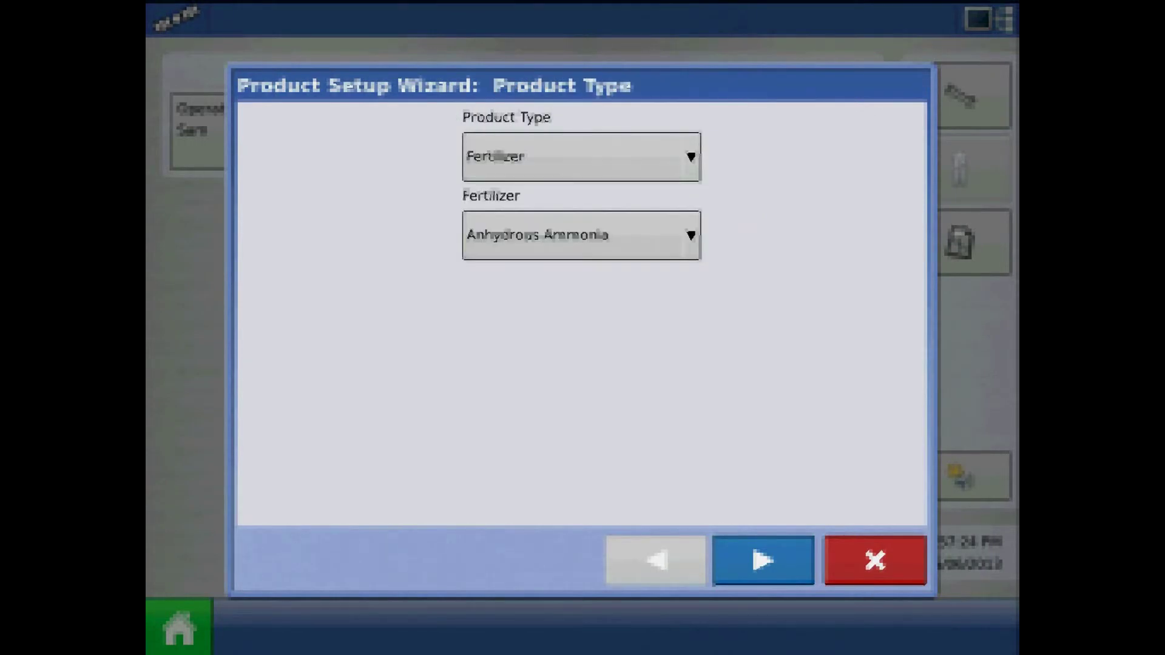
left_click(581, 156)
left_click(498, 247)
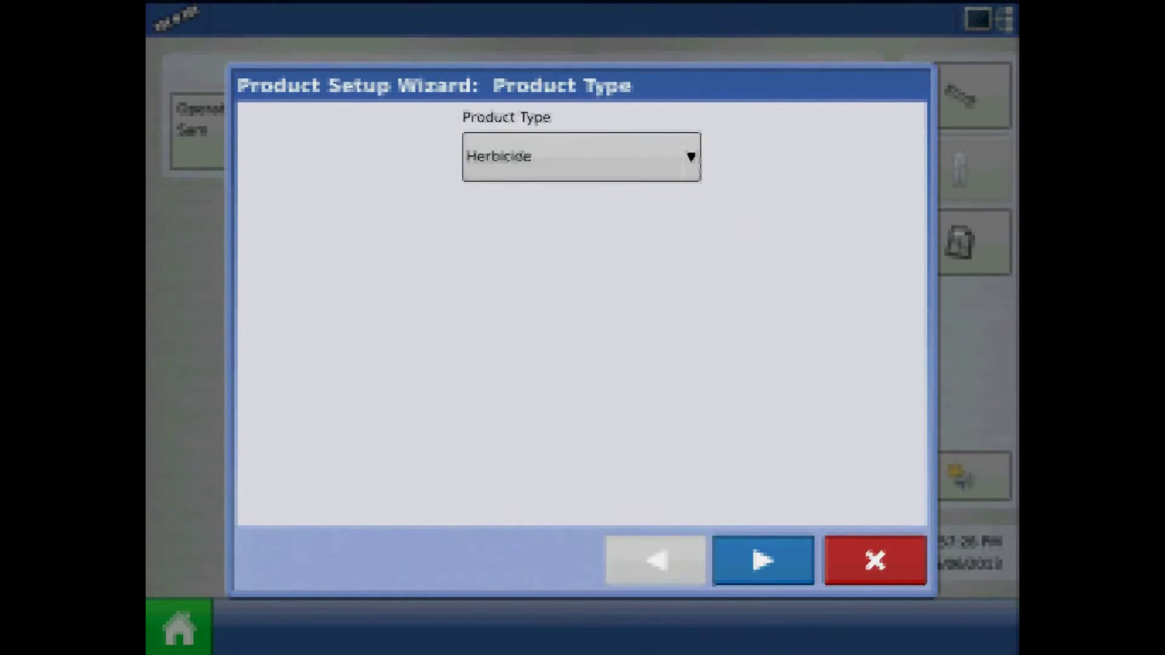
left_click(763, 560)
left_click(582, 209)
left_click(558, 300)
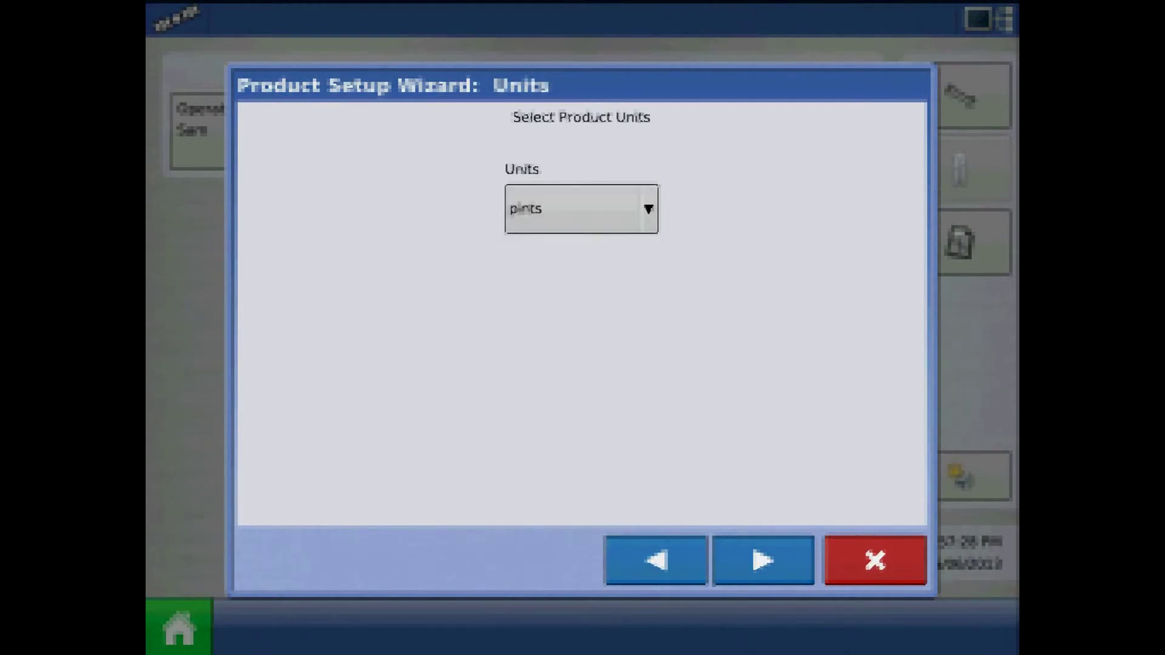
left_click(763, 560)
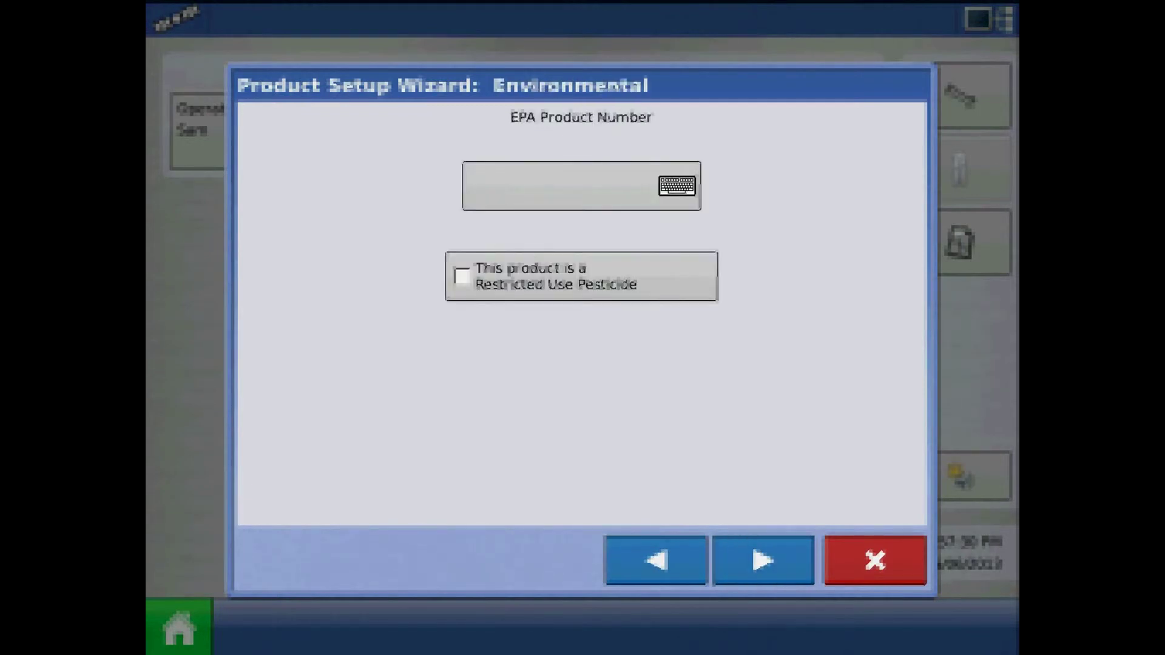
Skip the environmental details, name the second herbicide Acetochlor, and select it as the product to add to the mix.
left_click(763, 560)
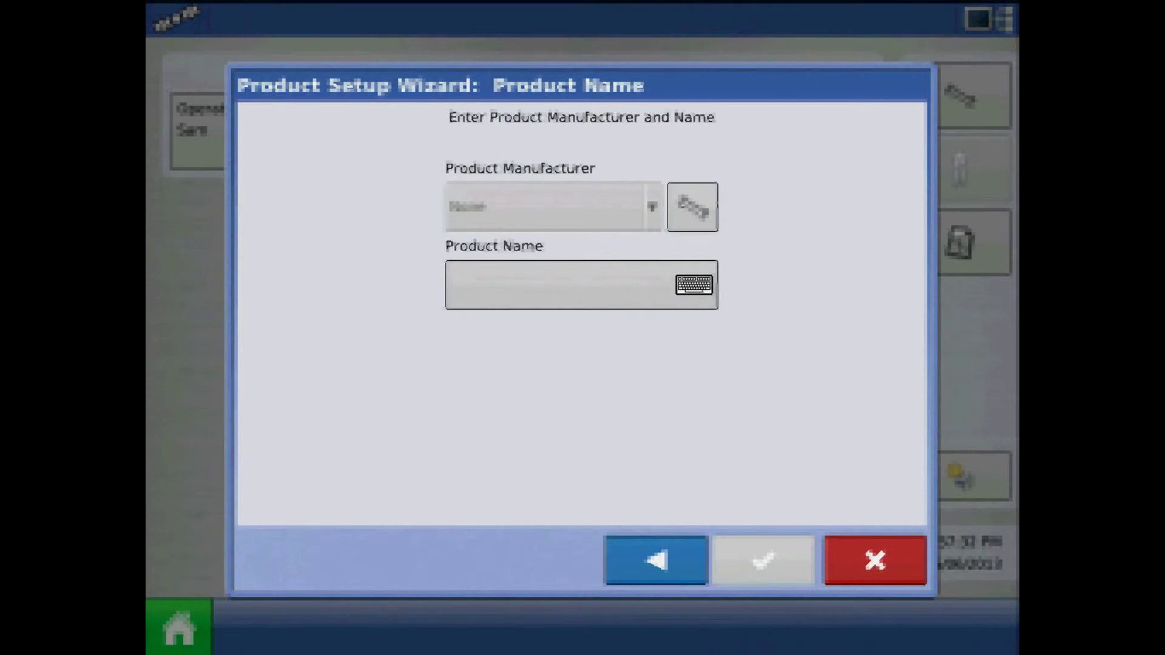
left_click(582, 284)
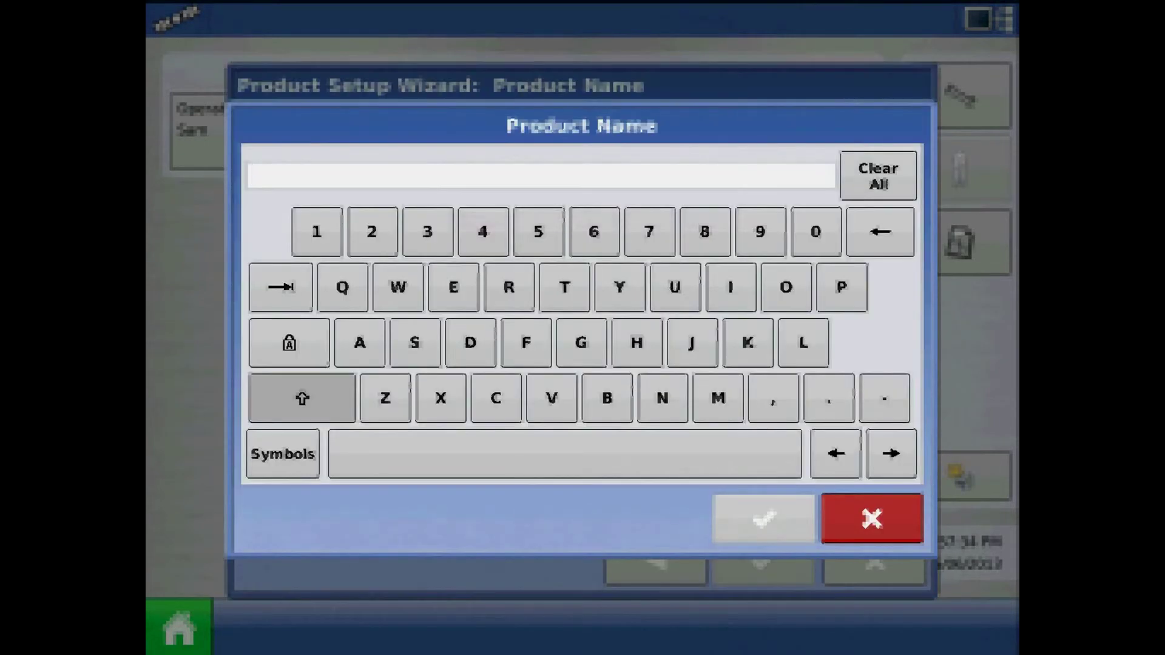
type("Ac")
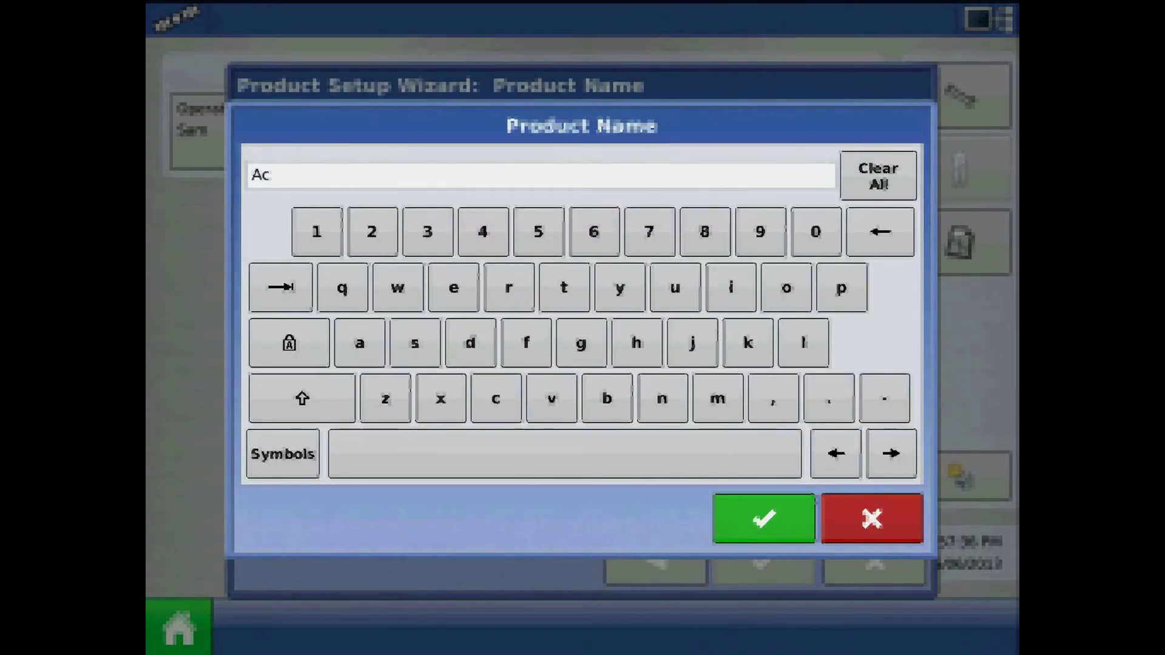
type("etochlor")
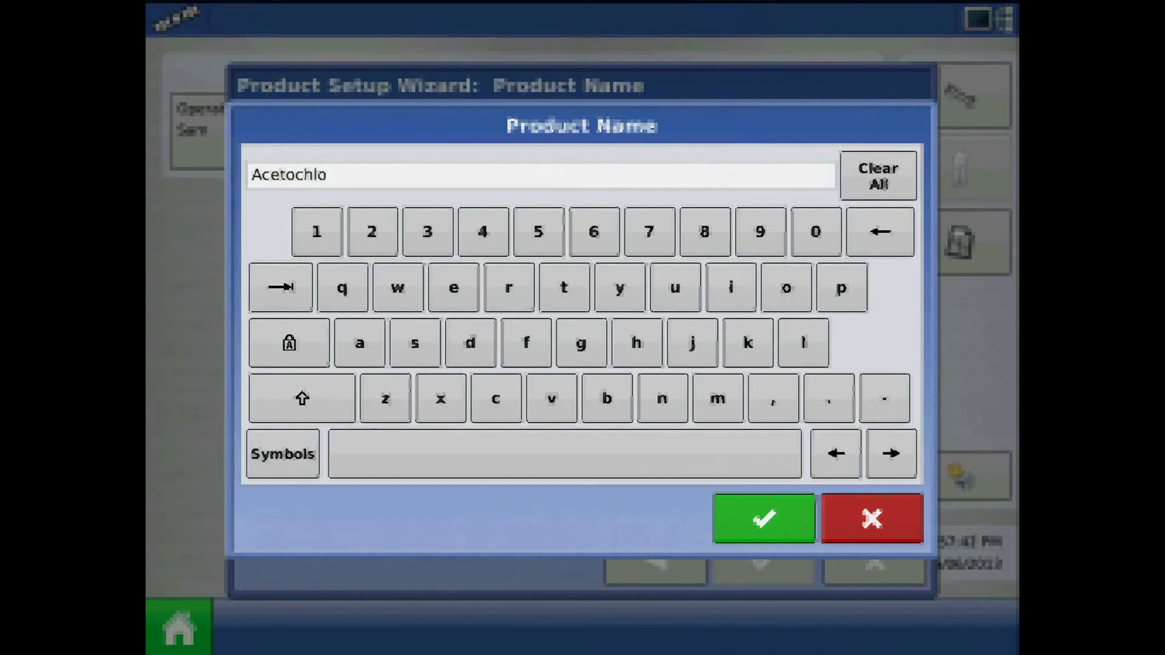
key("Return")
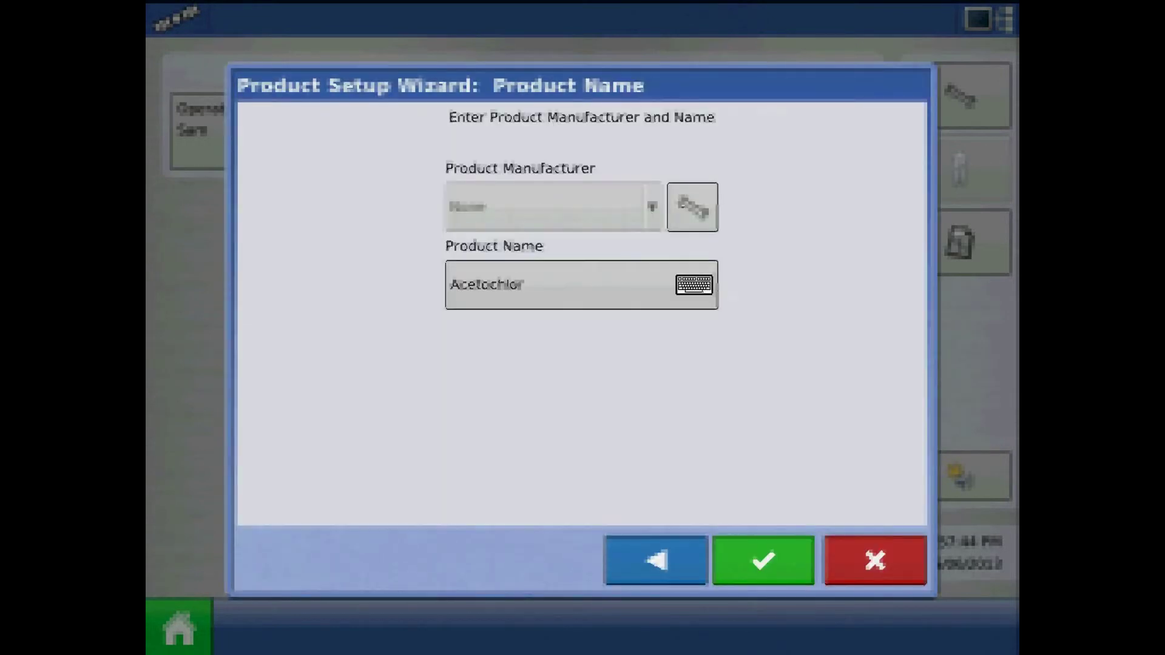
key("Return")
left_click(763, 559)
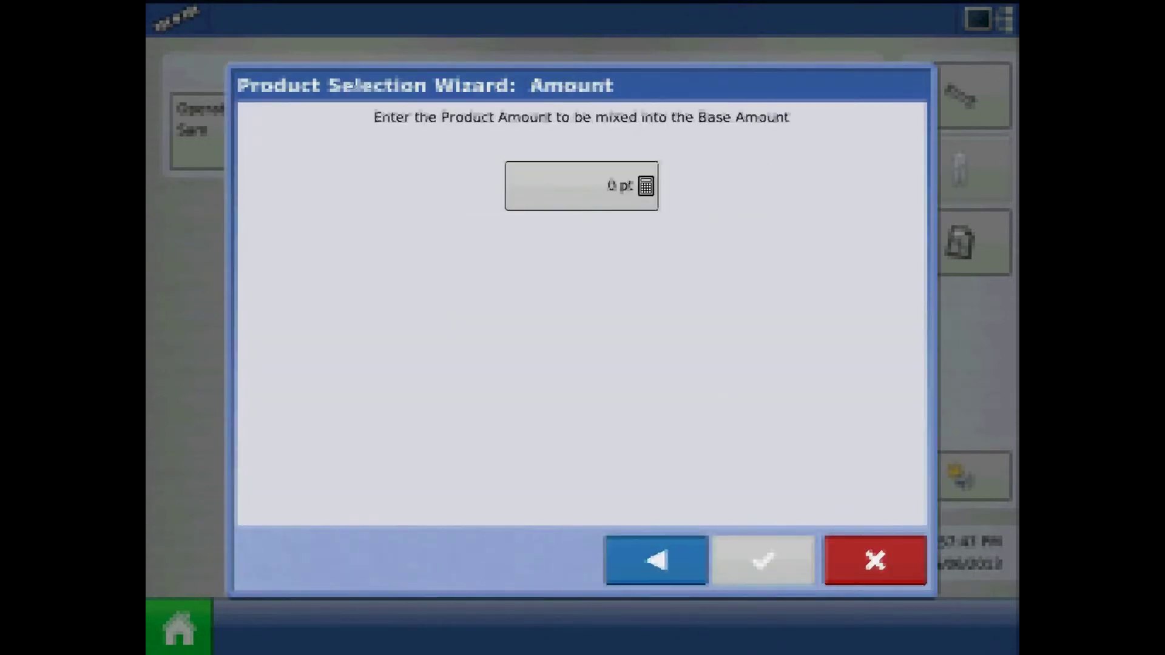
Add Acetochlor to the tank mix with a product amount of 30 pt.
left_click(581, 185)
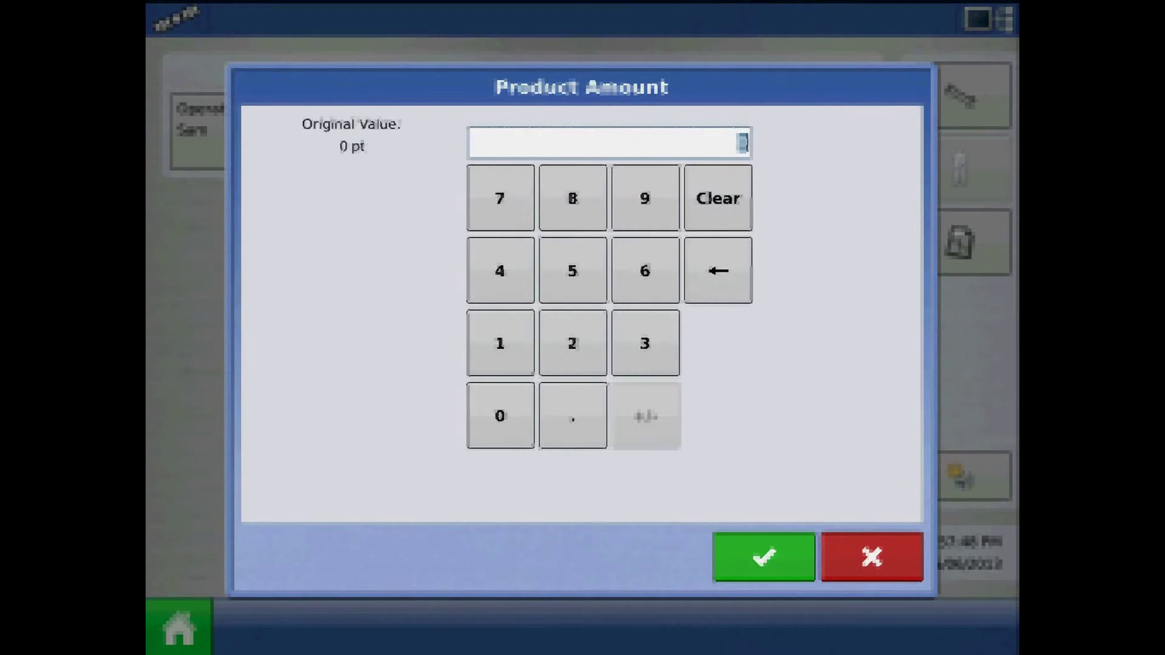
left_click(645, 344)
left_click(500, 416)
left_click(763, 557)
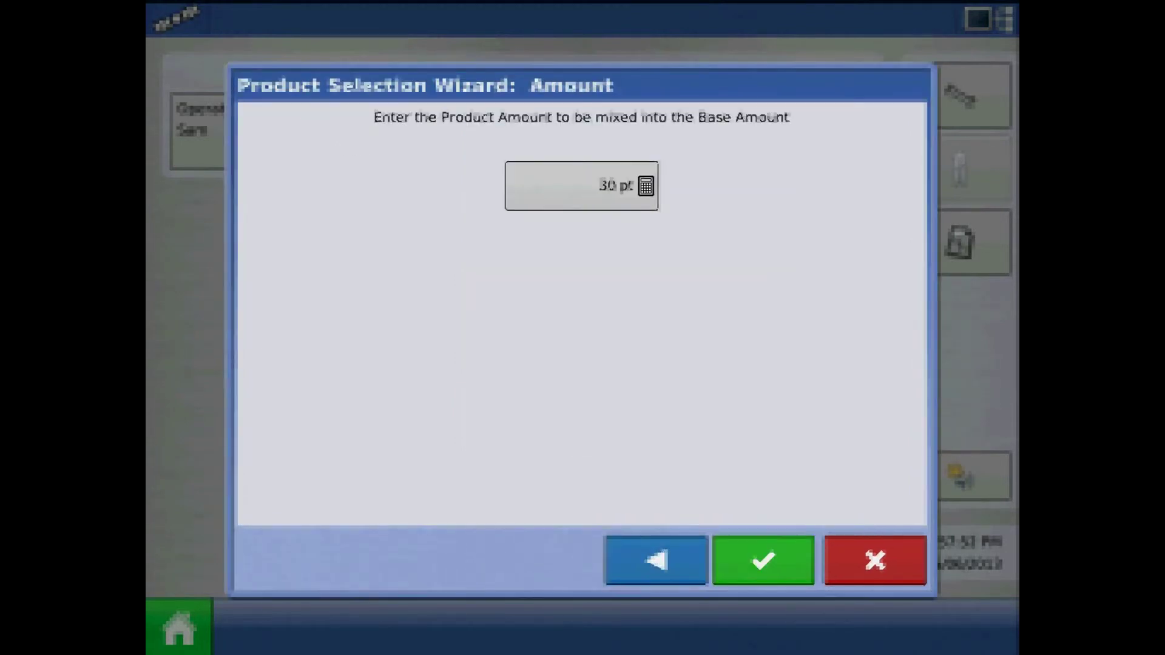
left_click(763, 560)
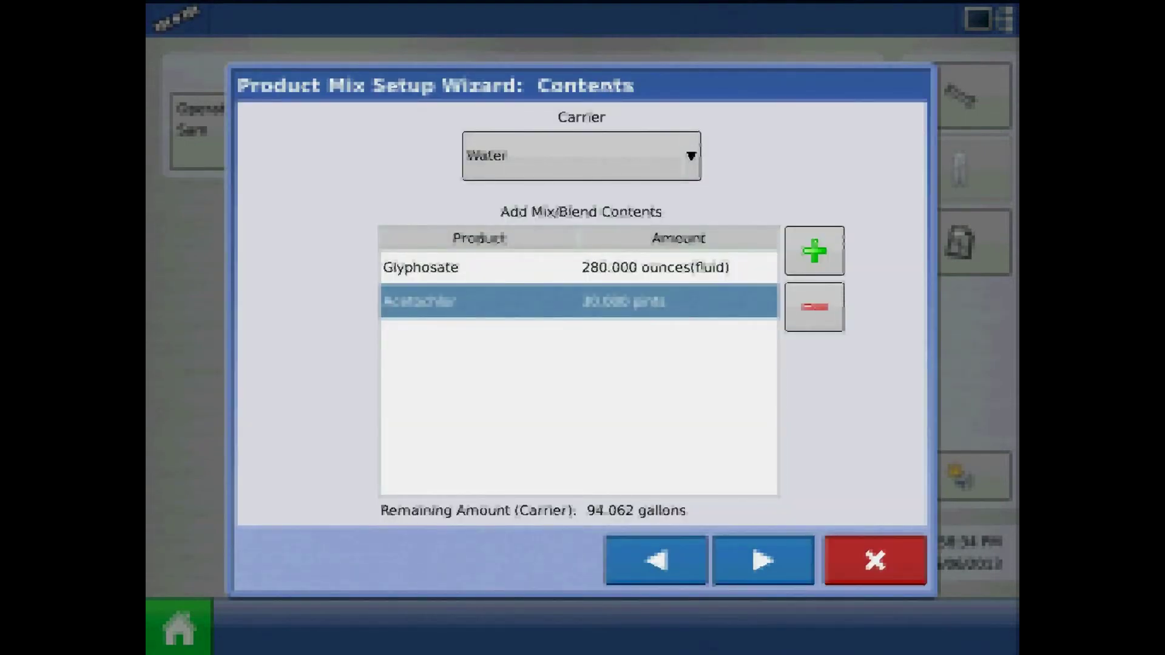
Create a third product for the mix contents with product type Herbicide and units of pounds.
left_click(814, 251)
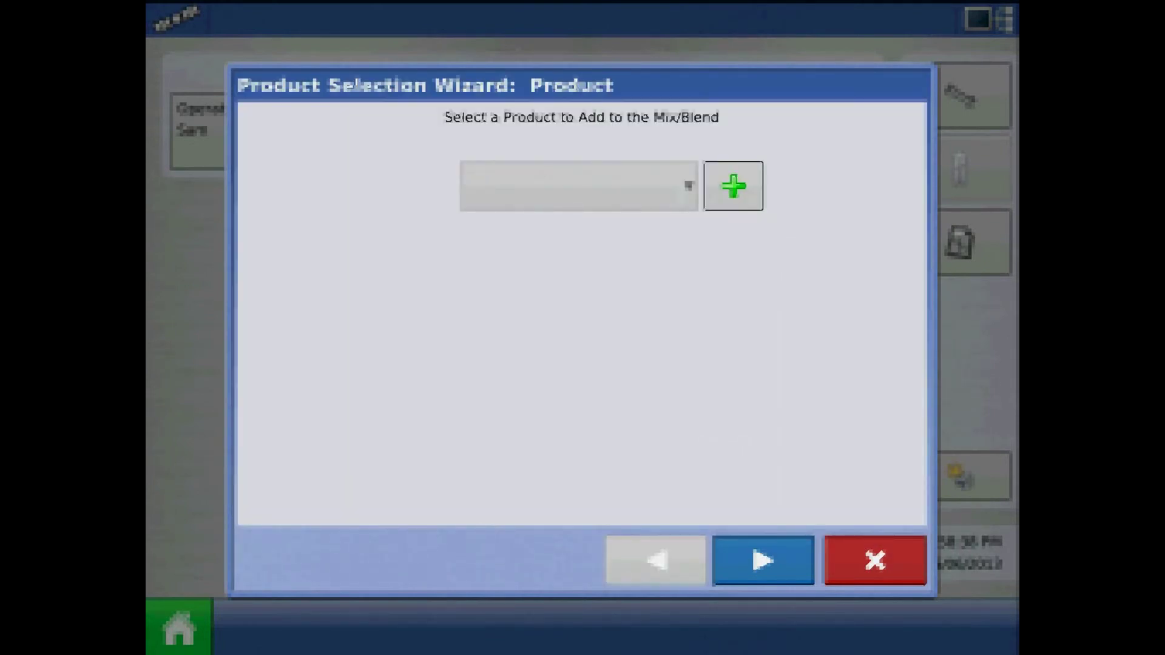
left_click(733, 186)
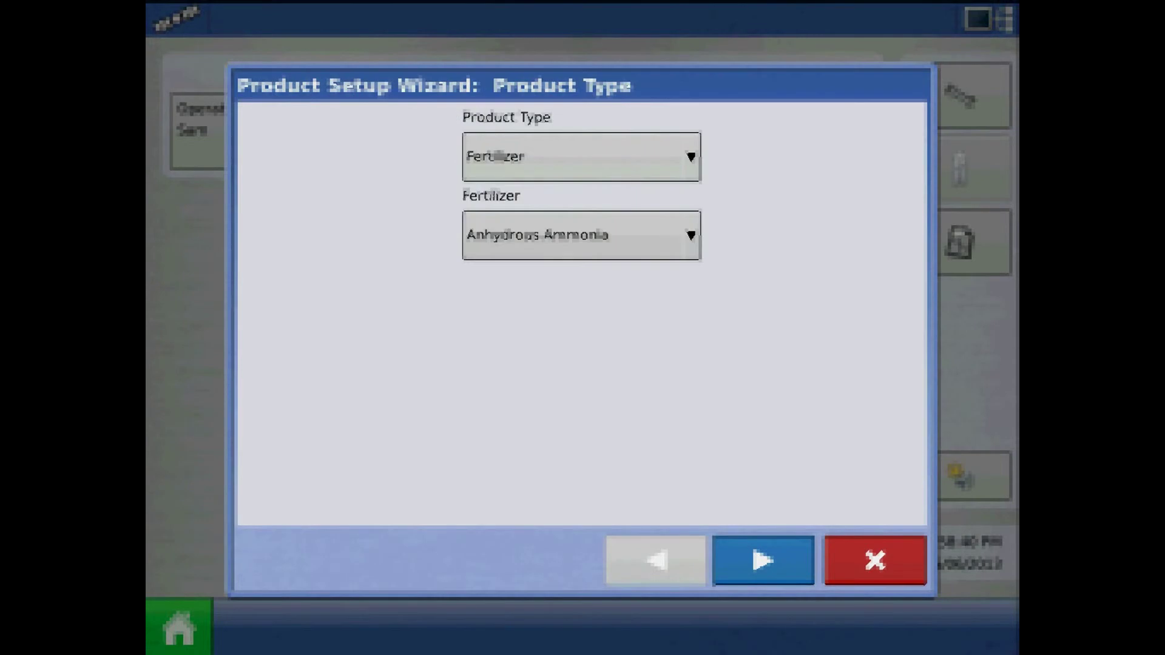
left_click(581, 156)
left_click(499, 248)
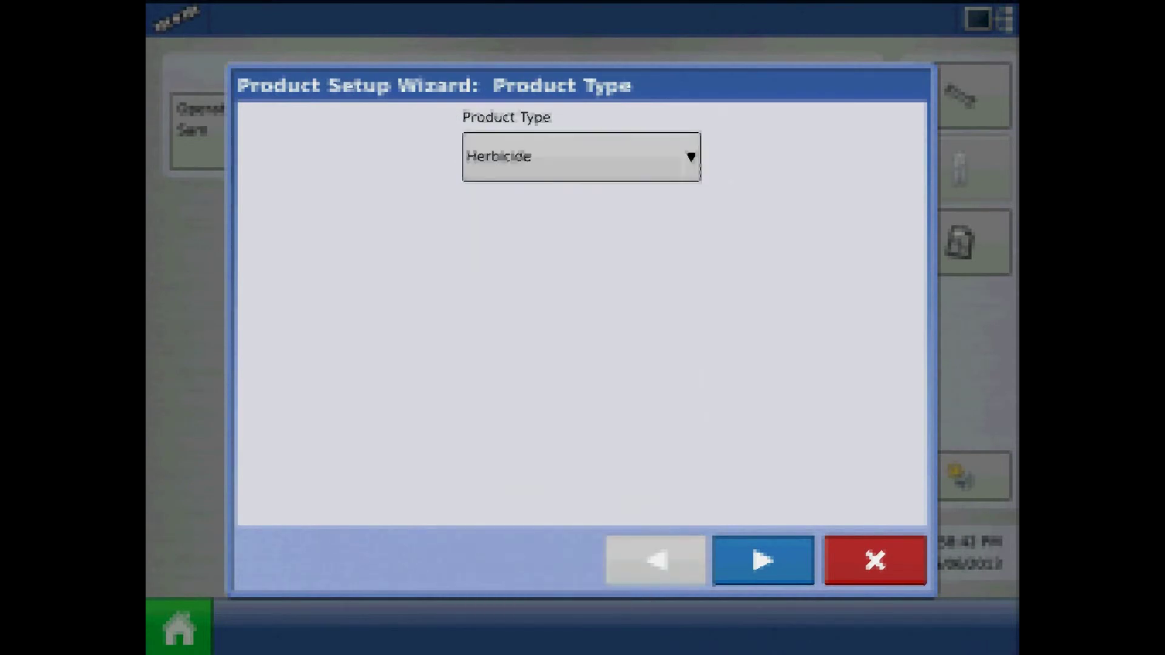
left_click(762, 560)
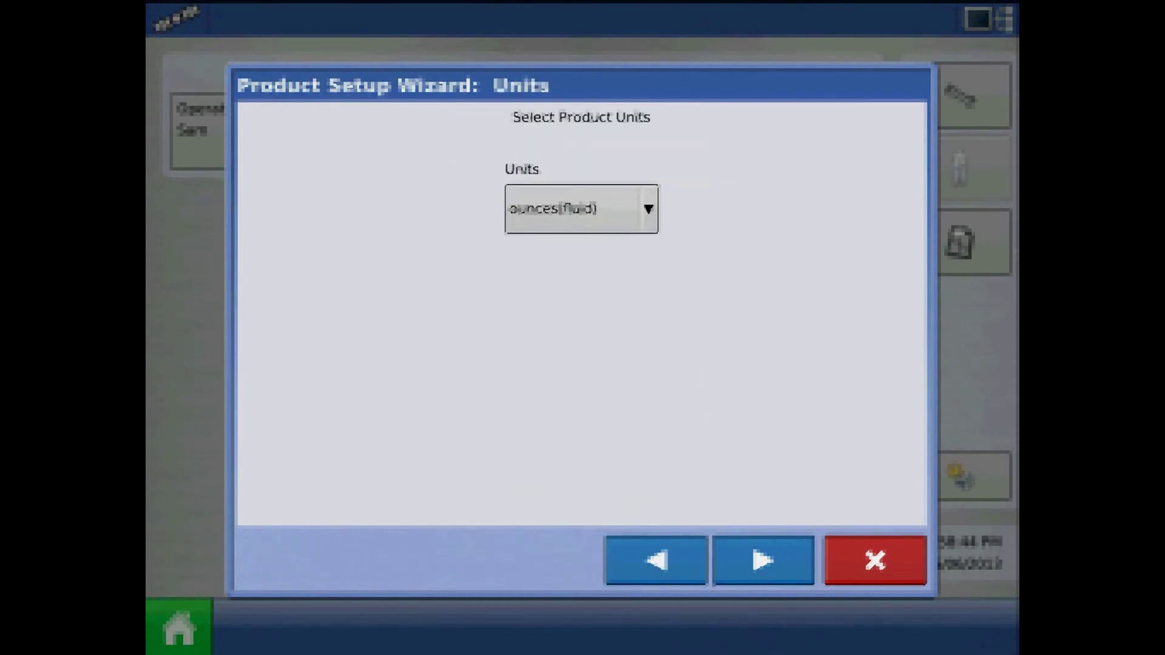
left_click(580, 208)
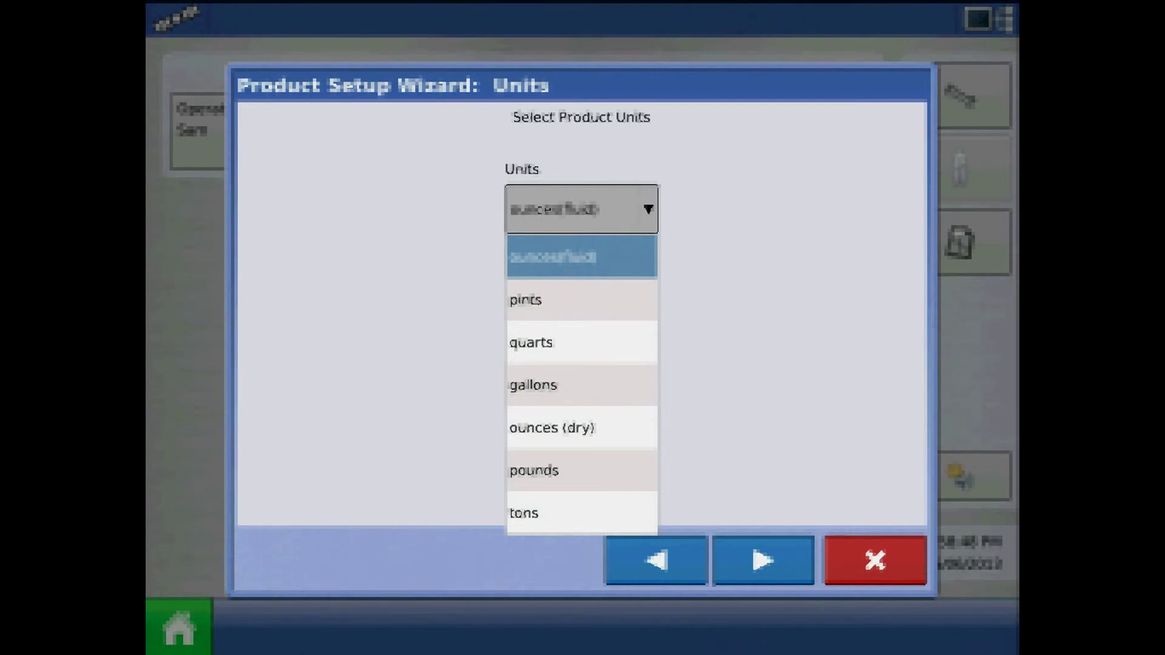
left_click(534, 471)
left_click(763, 560)
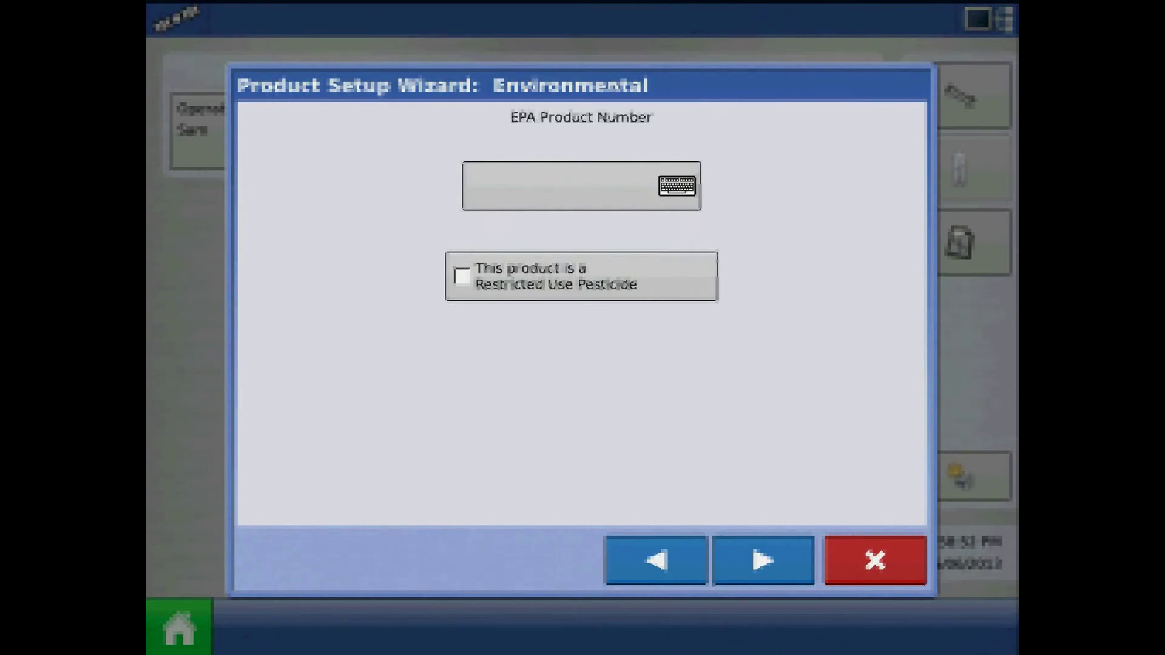
Leave the environmental details blank, name the third product Ammonium Sulfate, and finish its setup.
left_click(762, 560)
left_click(581, 283)
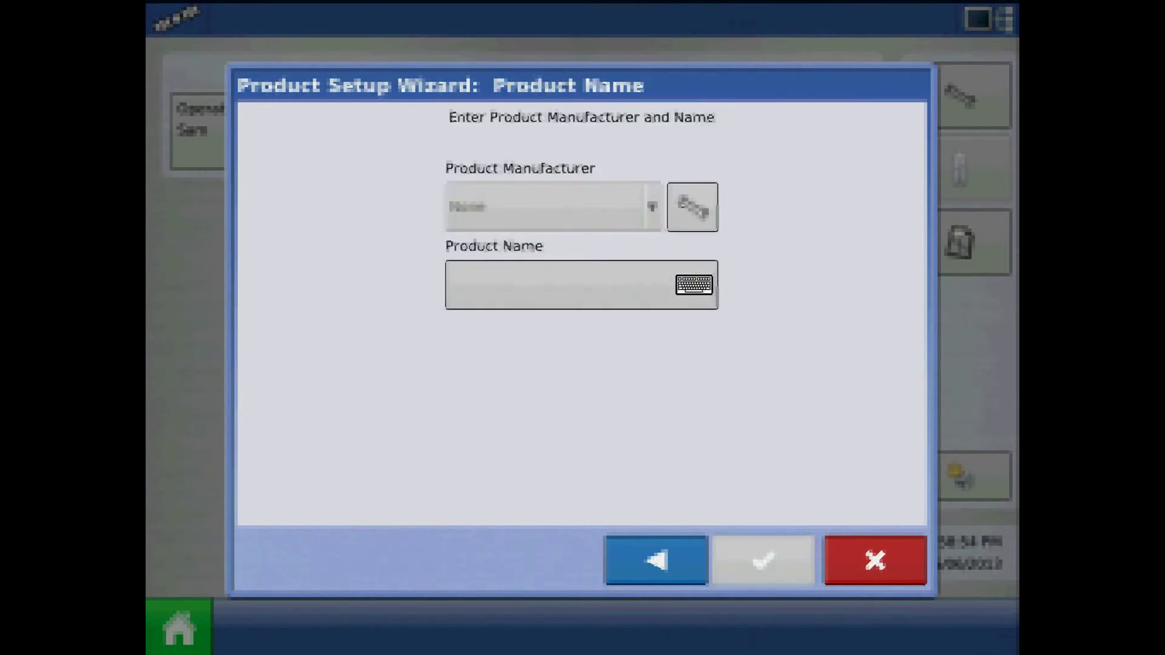
type("A")
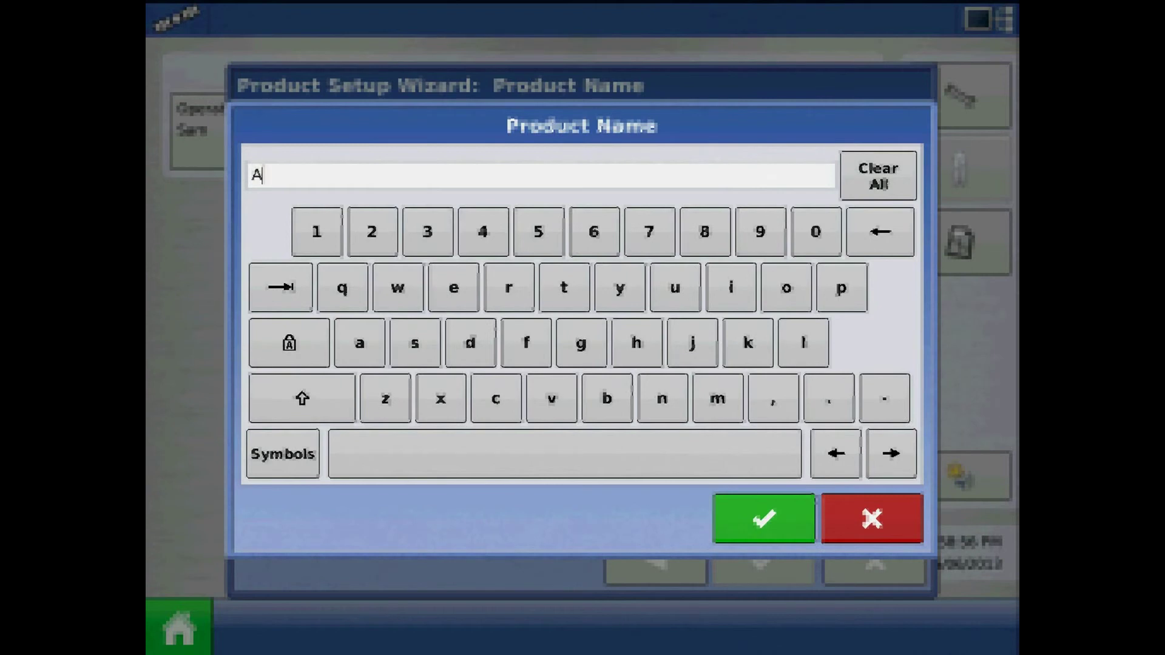
type("mmonium Sulfate")
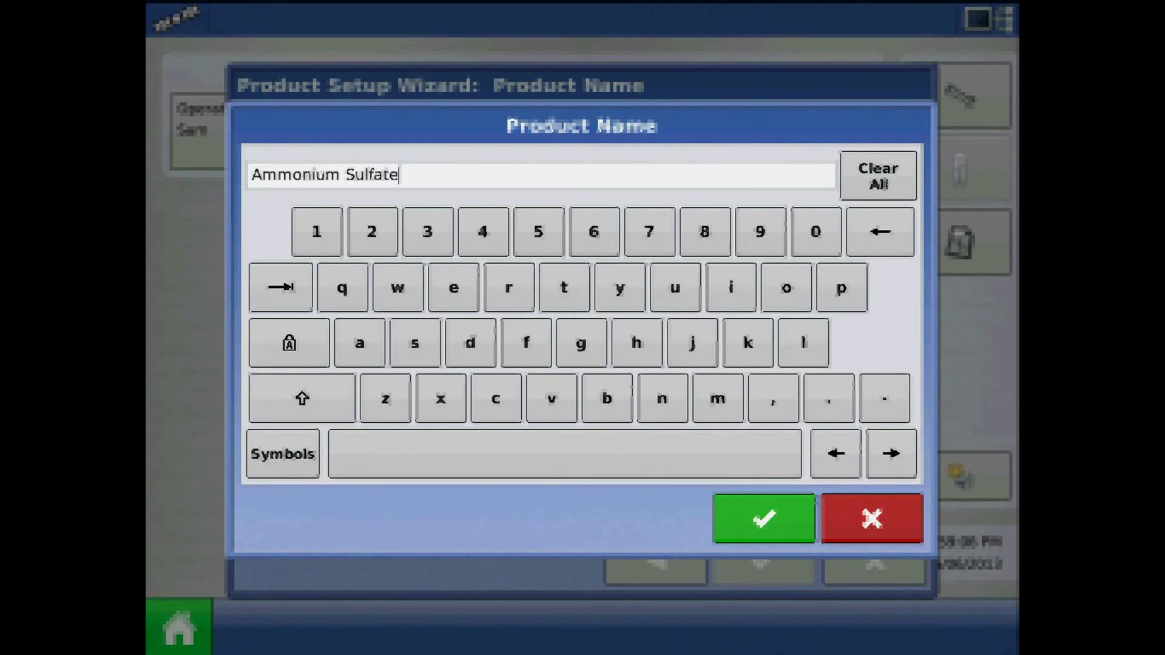
key("Return")
left_click(764, 560)
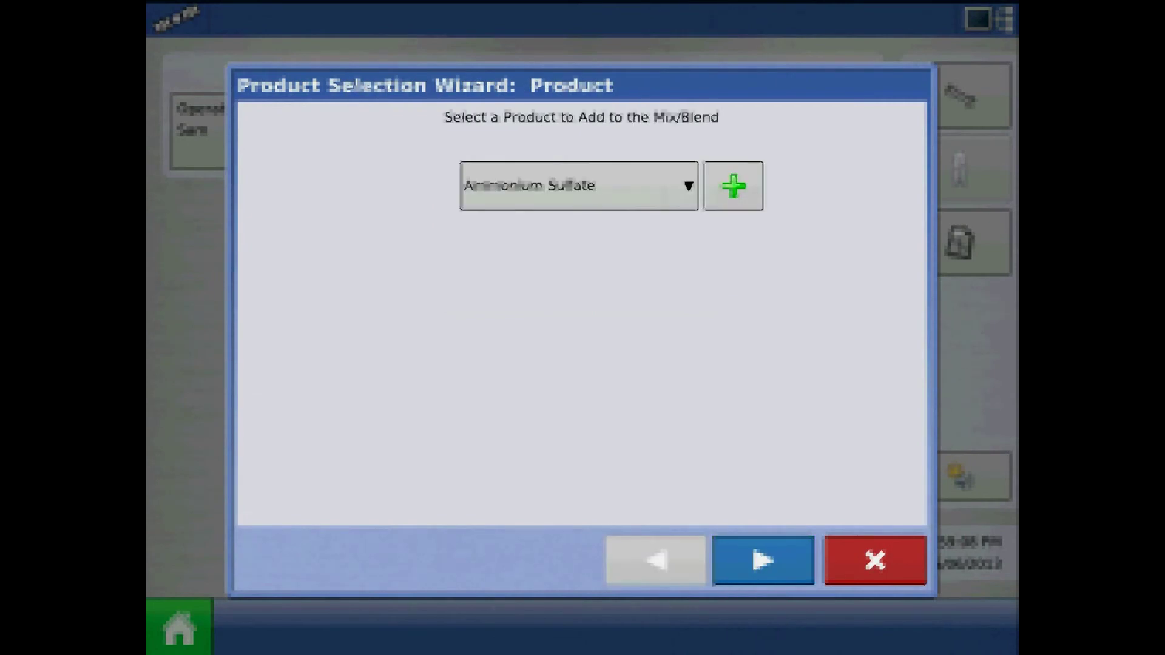
Add Ammonium Sulfate to the tank mix with a product amount of 160 lb.
left_click(763, 560)
left_click(581, 185)
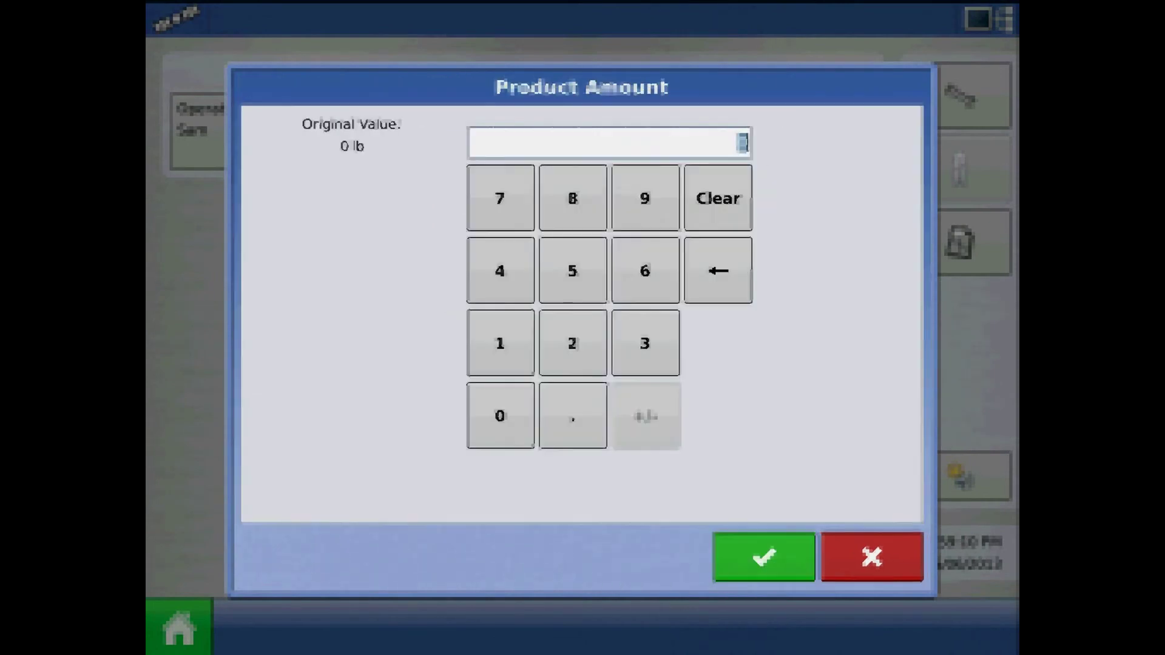
left_click(500, 343)
left_click(645, 271)
left_click(500, 416)
left_click(764, 557)
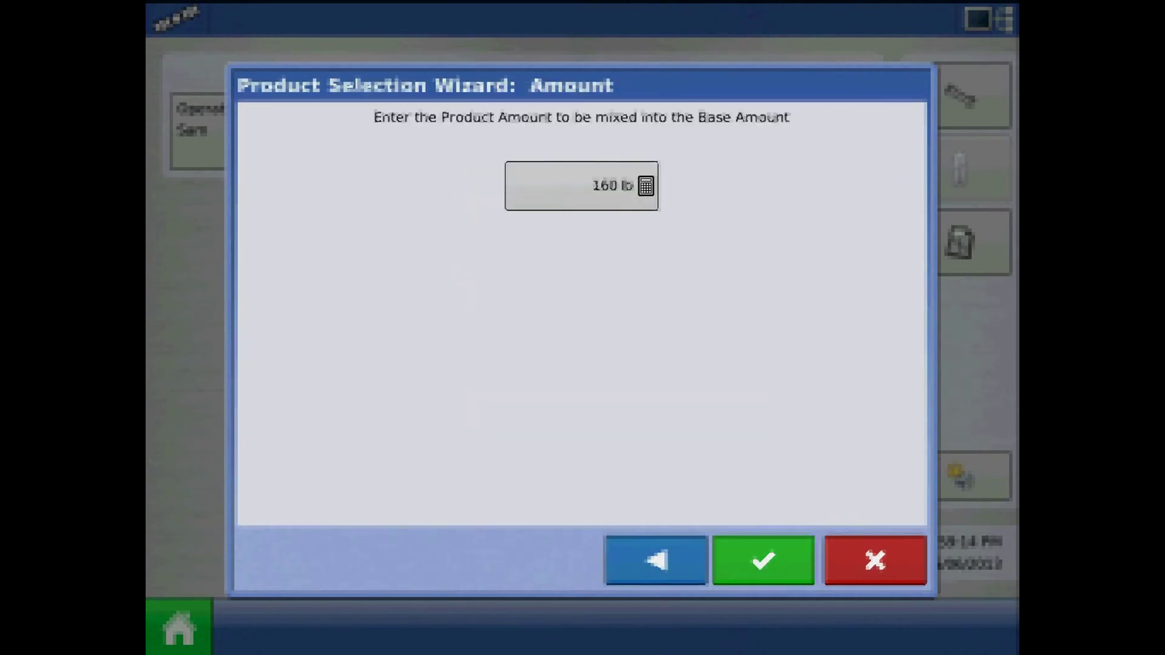
left_click(764, 560)
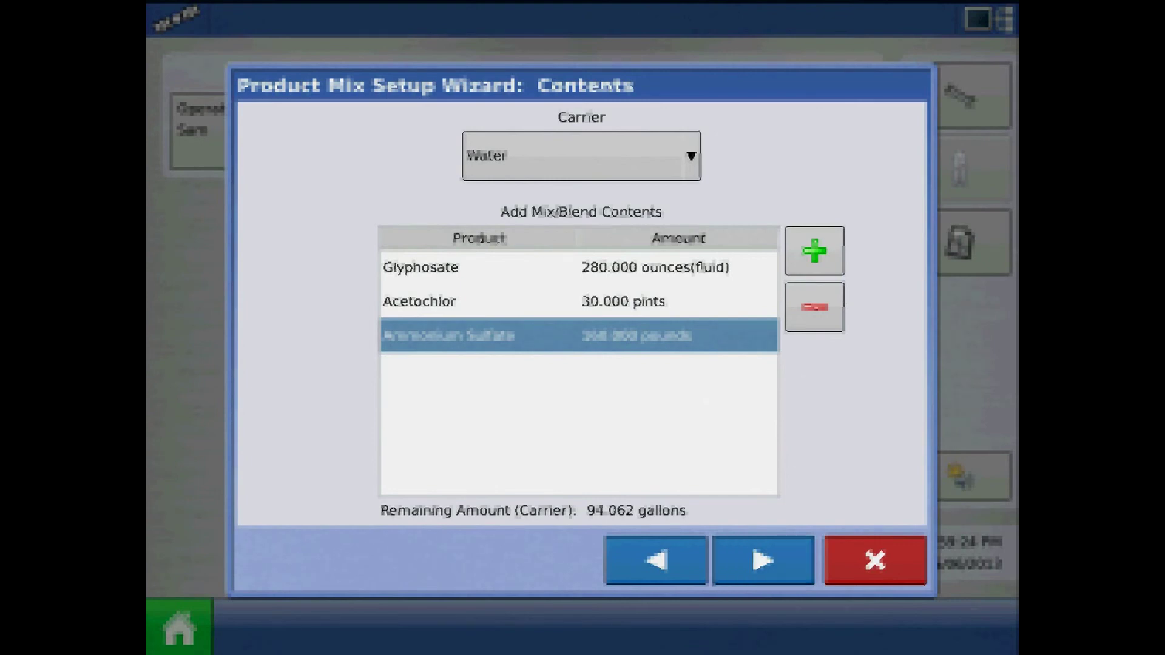
Accept the mix contents, name the mix Weed Killer, and finish the product mix setup.
left_click(762, 559)
left_click(581, 284)
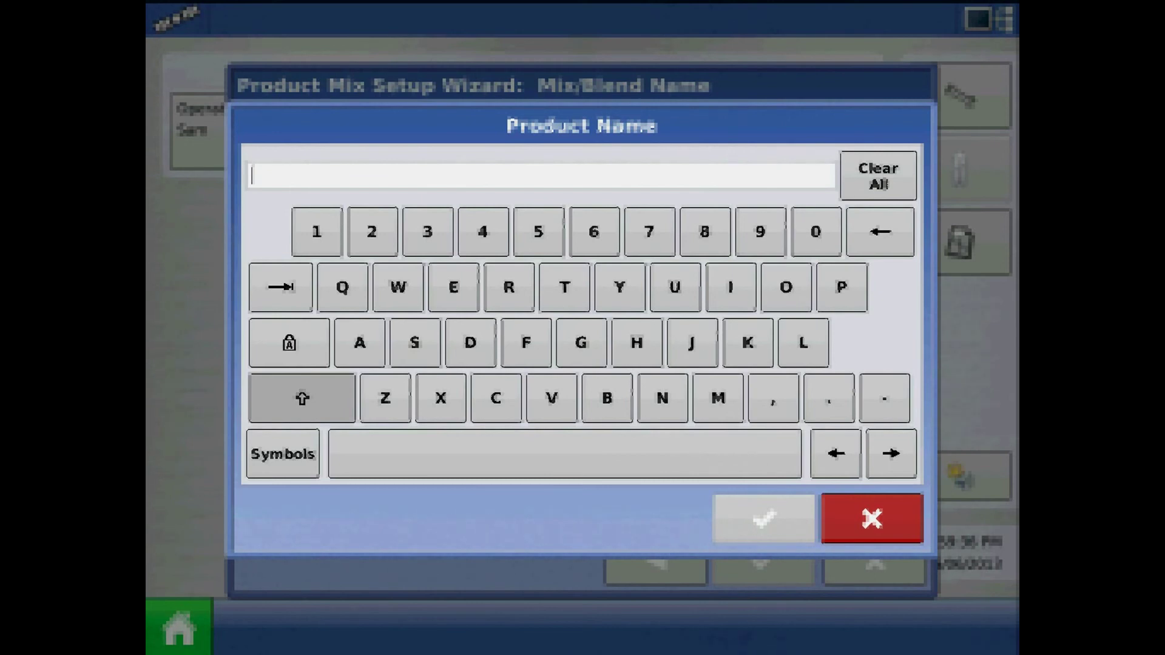
type("We")
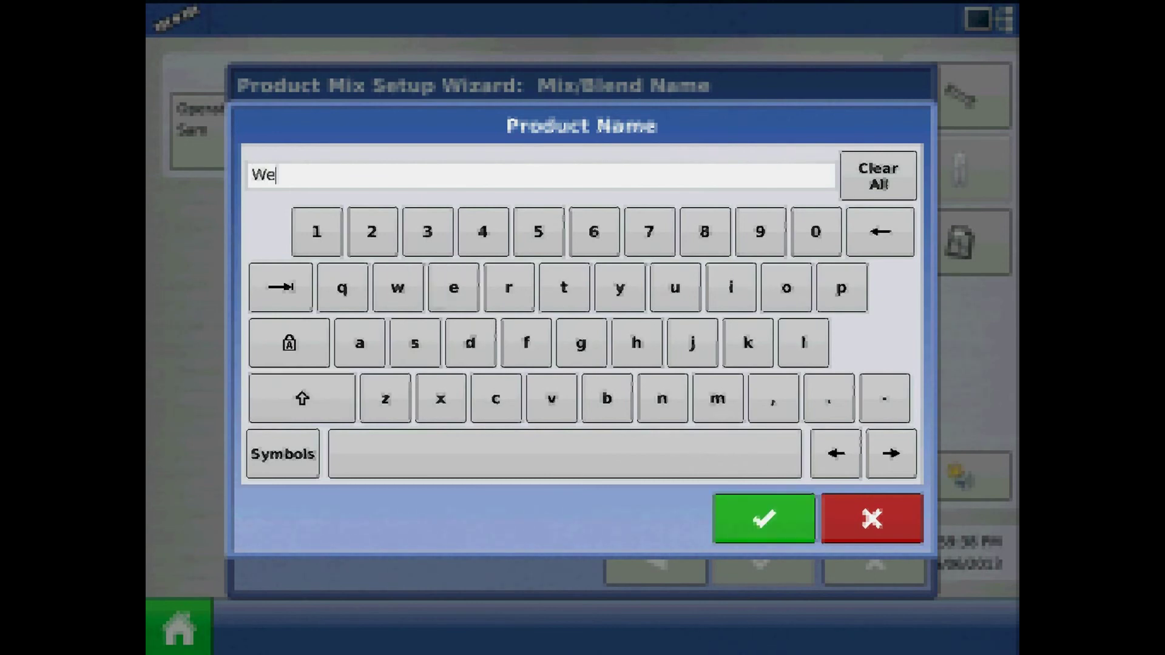
type("ed Killer")
left_click(763, 518)
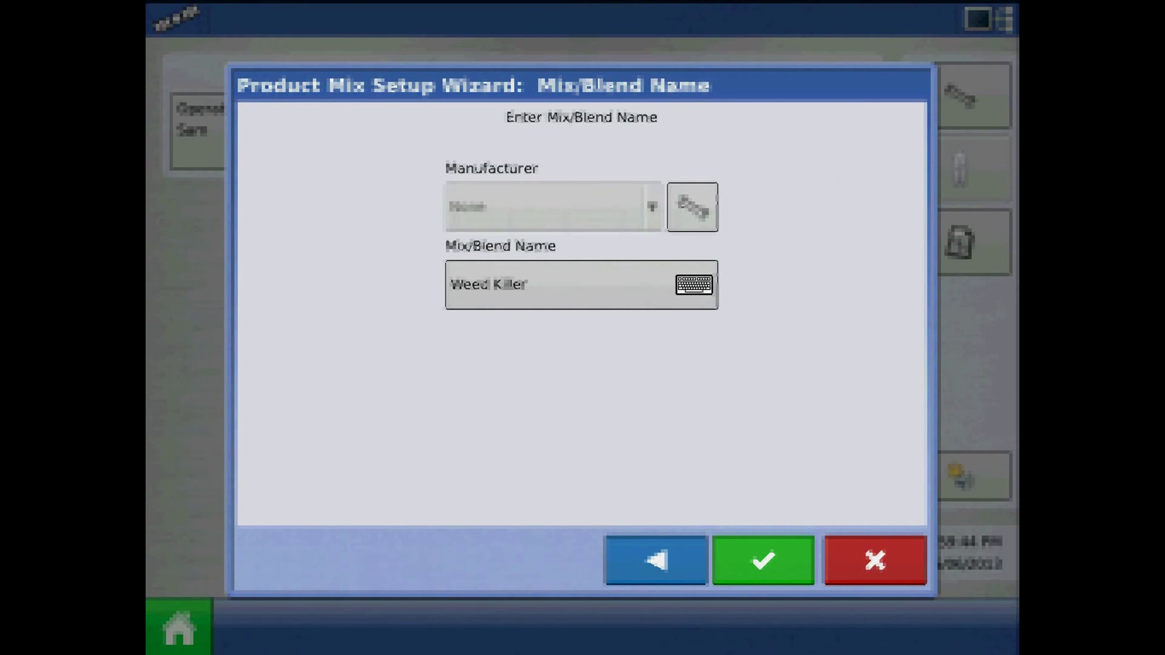
left_click(763, 559)
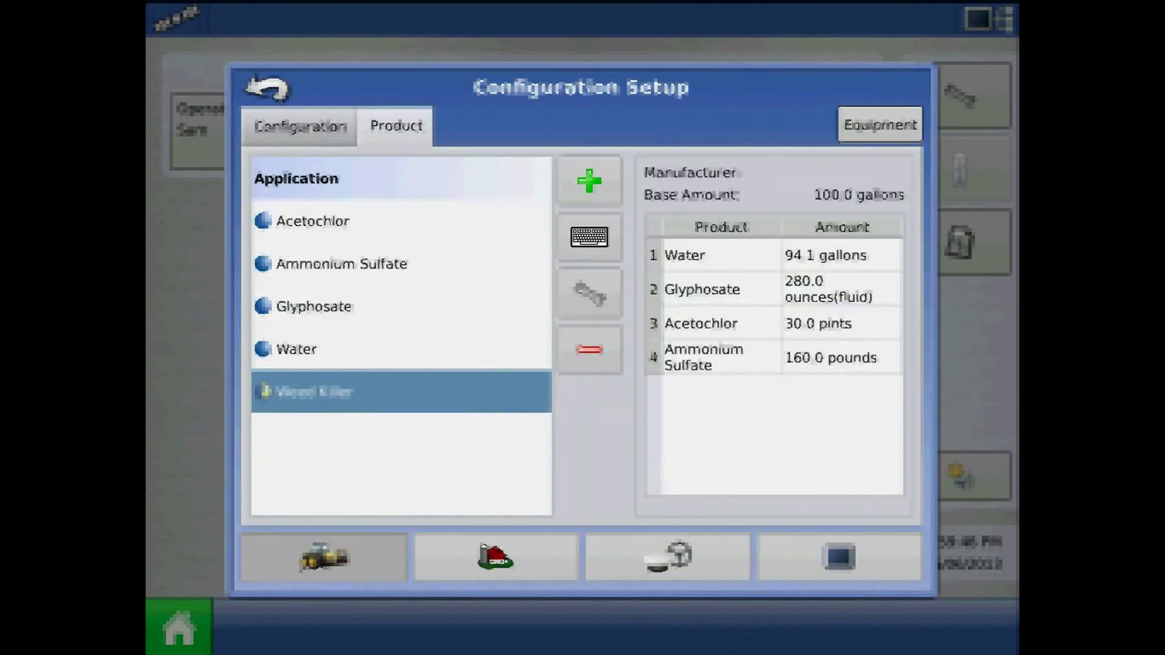